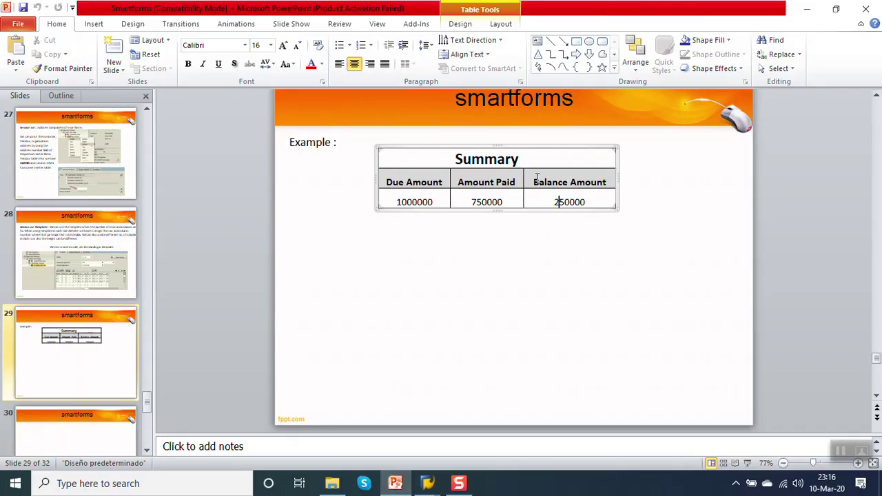
- After reviewing the slide 29 Summary table example, minimize PowerPoint to return to SAP
click(807, 9)
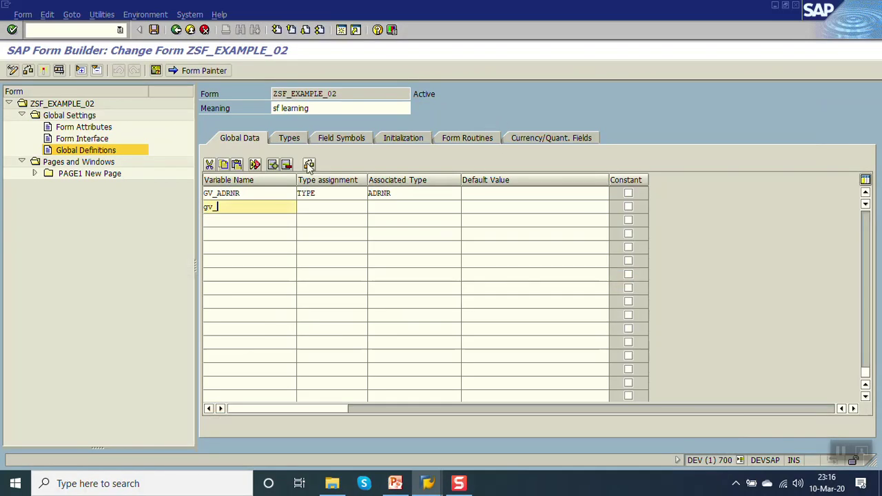
- Declare global variables GV_DUE and GV_PAID as TYPE DMBTR
text(due)
key(Tab)
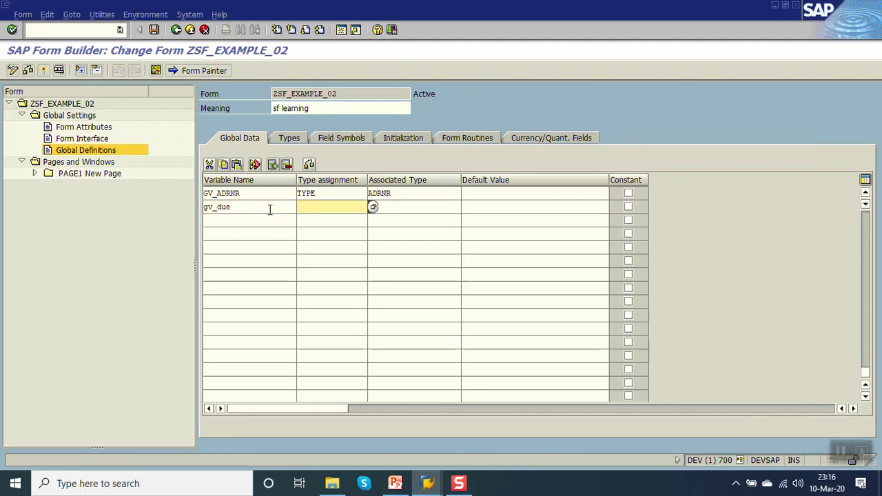
text(type)
key(Tab)
text(dmbtr)
key(Return)
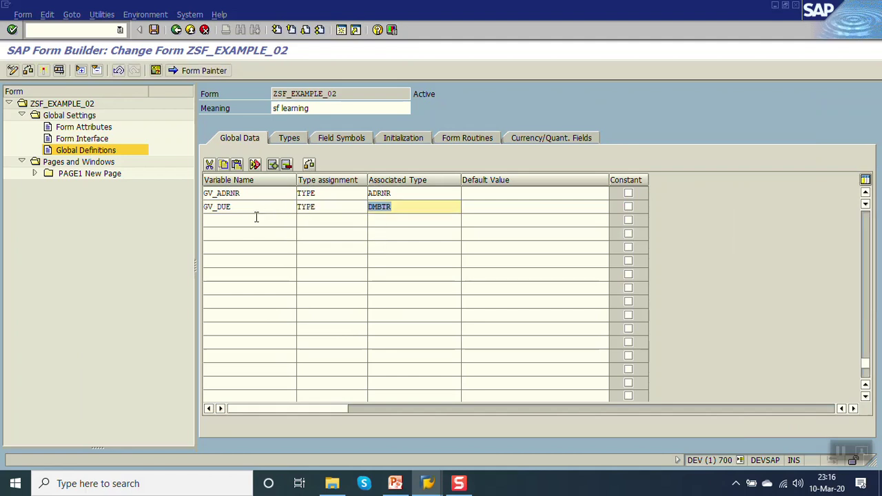
click(257, 219)
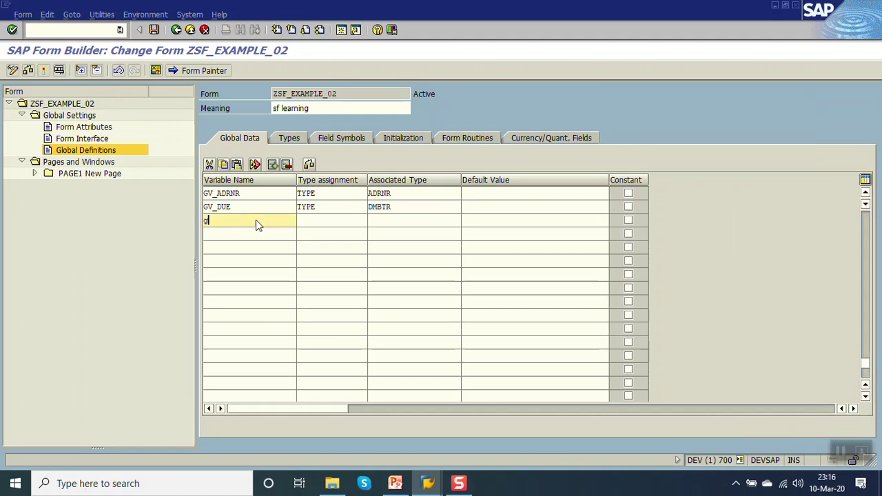
text(gv_paid)
key(Tab)
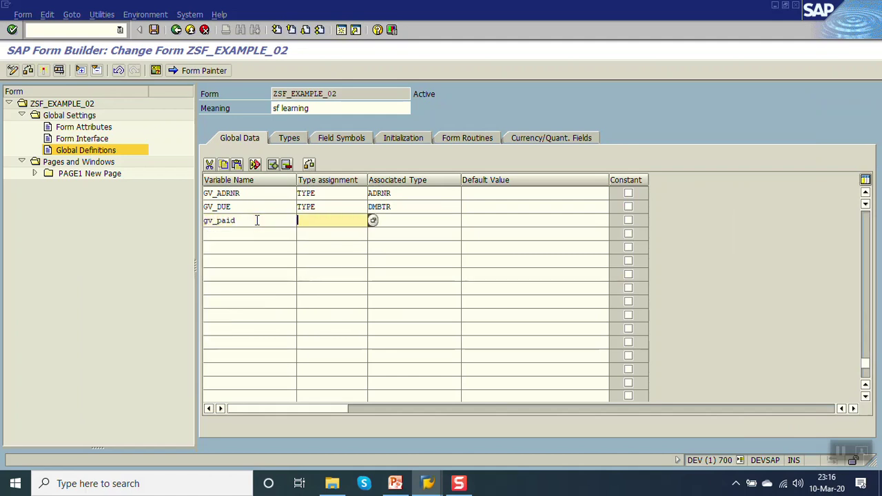
text(type)
key(Tab)
text(dmbtr)
key(Return)
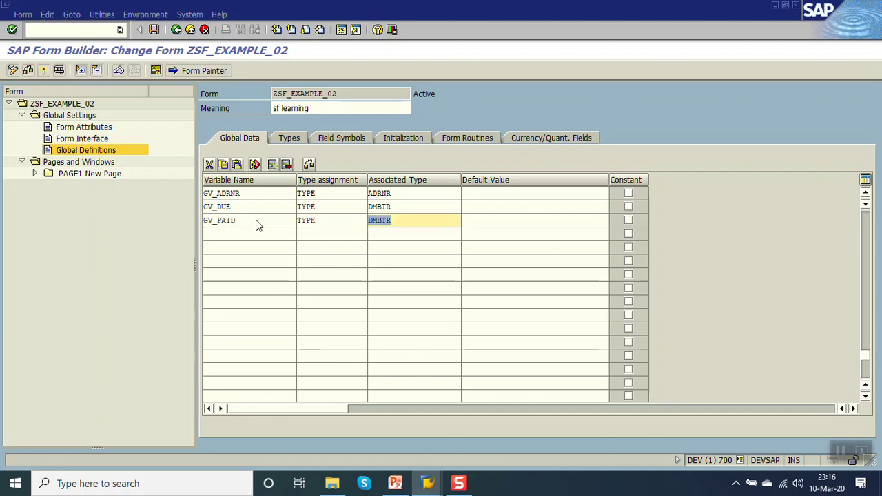
- Add GV_BALANCE as TYPE DMBTR and save the form
click(253, 234)
text(gv)
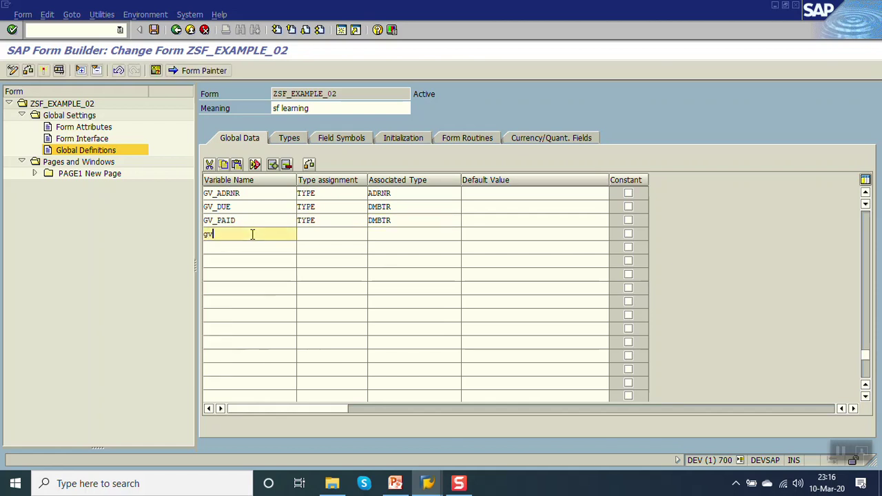
text(_balance)
key(Tab)
text(type)
key(Tab)
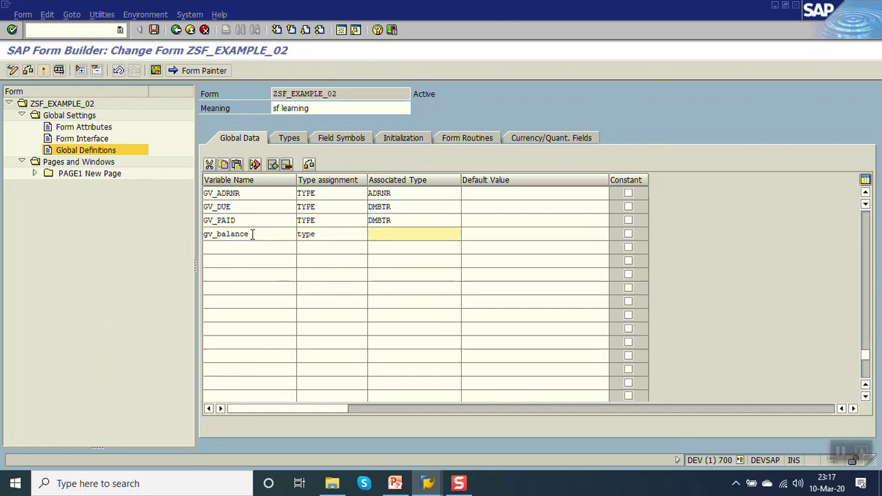
text(dmbtr)
key(Return)
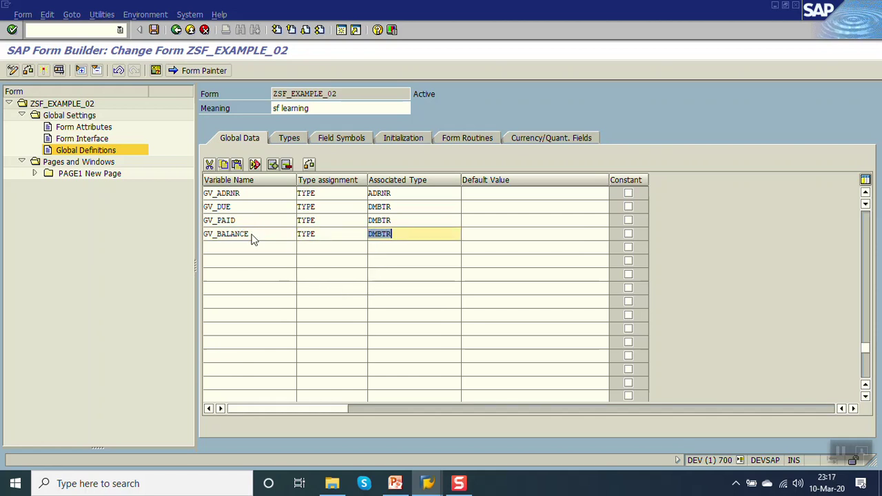
key(ctrl+s)
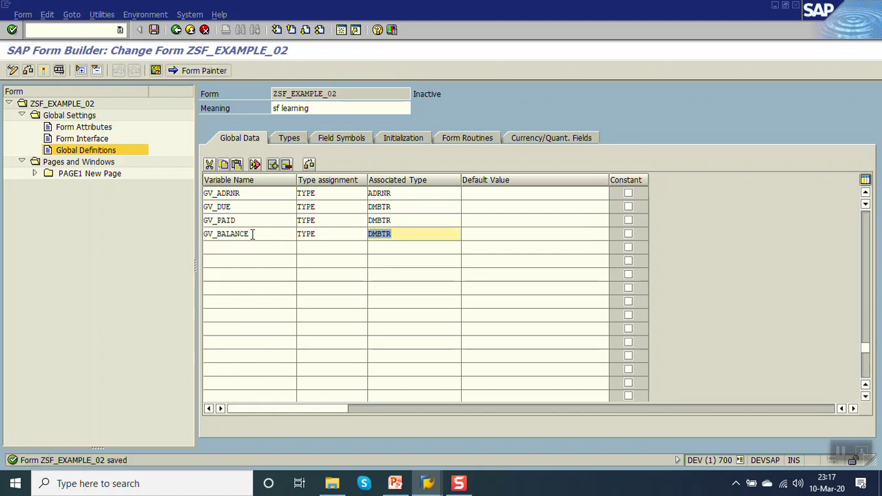
click(416, 140)
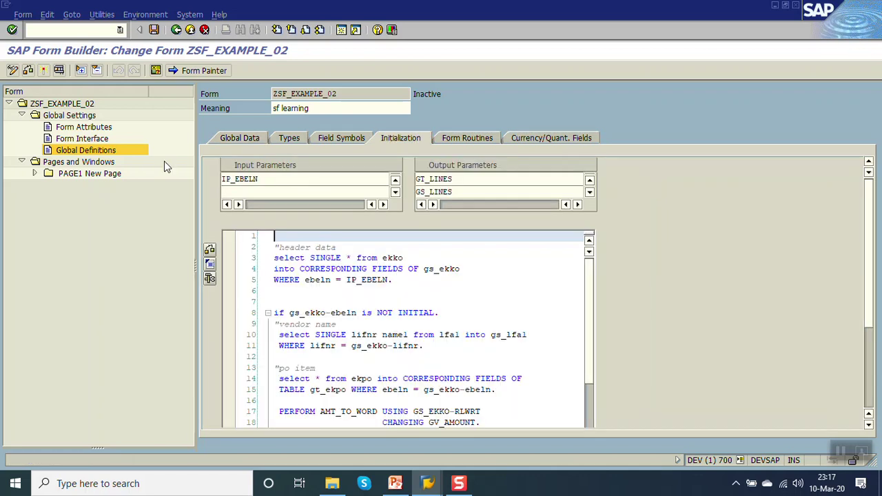
- Under PAGE1 > MAIN, create a Program Lines node %CODE4 inside %LOOP1
click(36, 173)
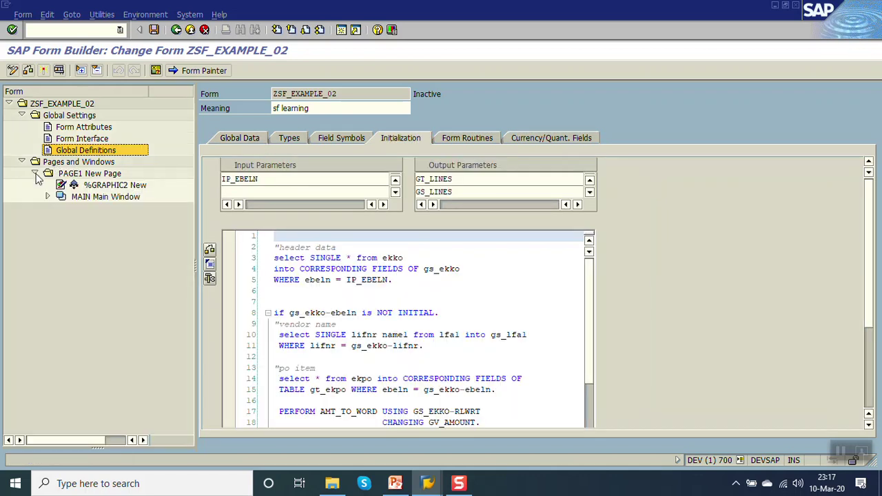
click(45, 196)
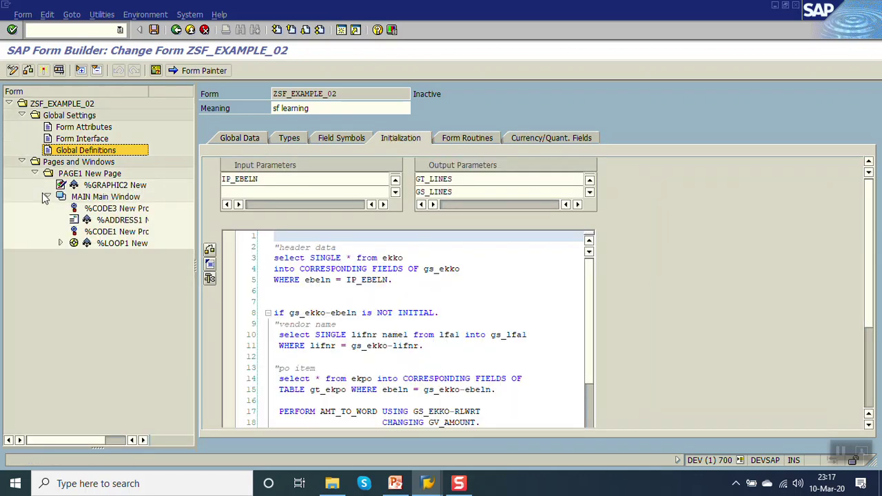
right_click(84, 244)
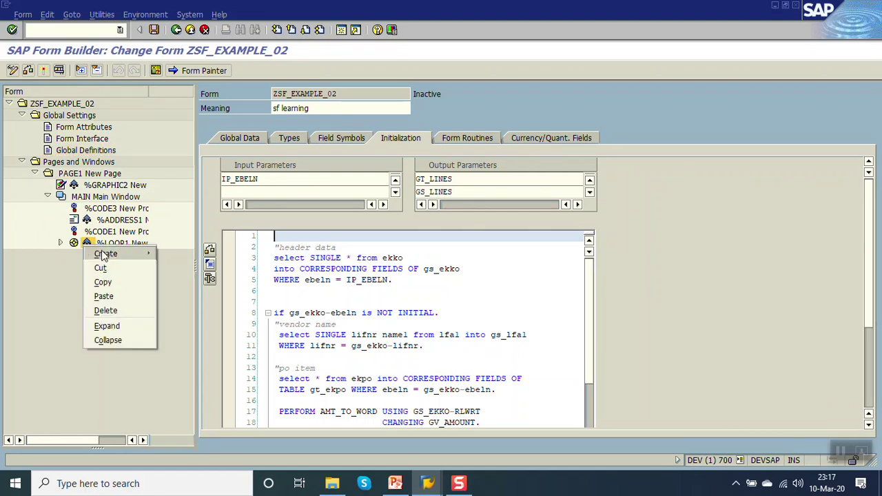
mouse_move(110, 254)
mouse_move(218, 330)
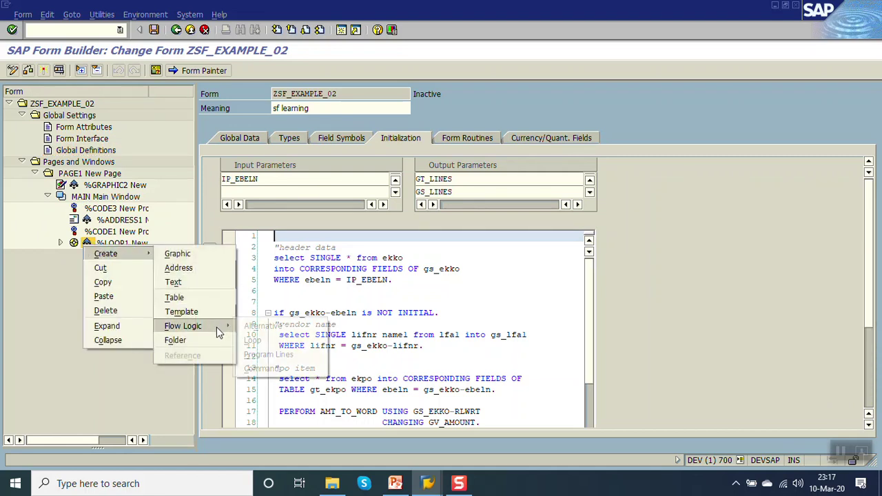
click(295, 356)
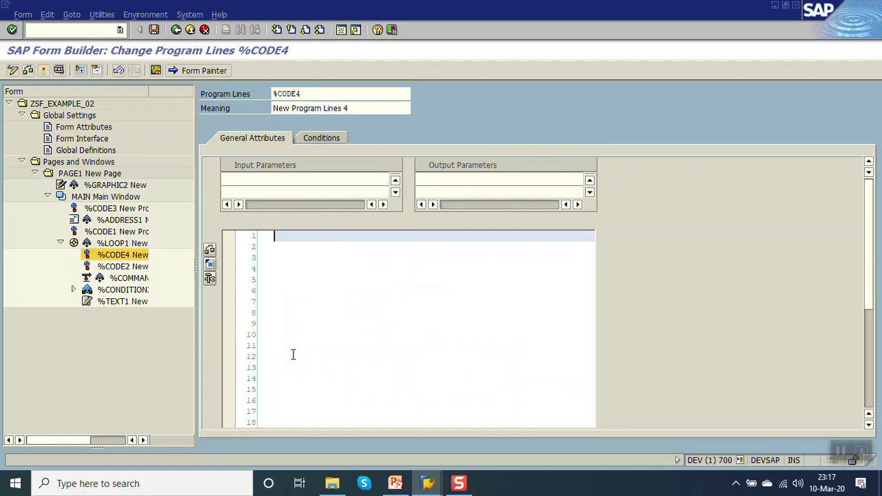
click(422, 182)
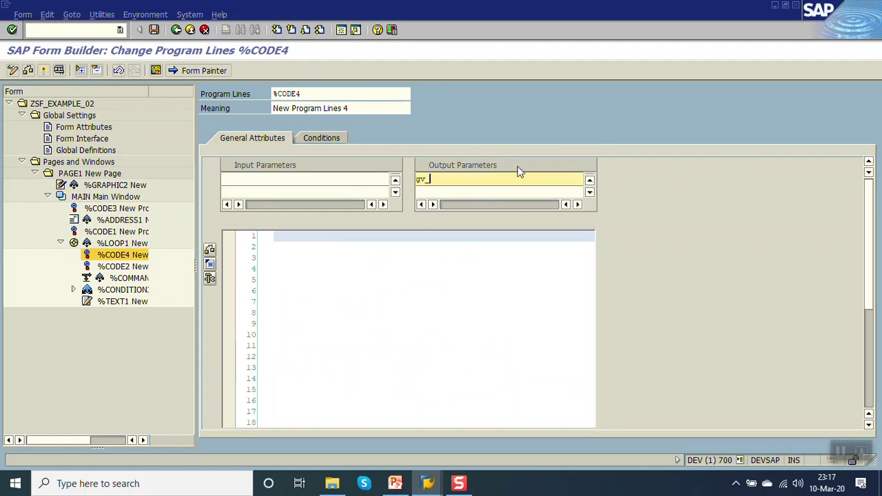
- List GV_DUE, GV_PAID and GV_BALANCE as %CODE4 output parameters
click(453, 192)
text(gv)
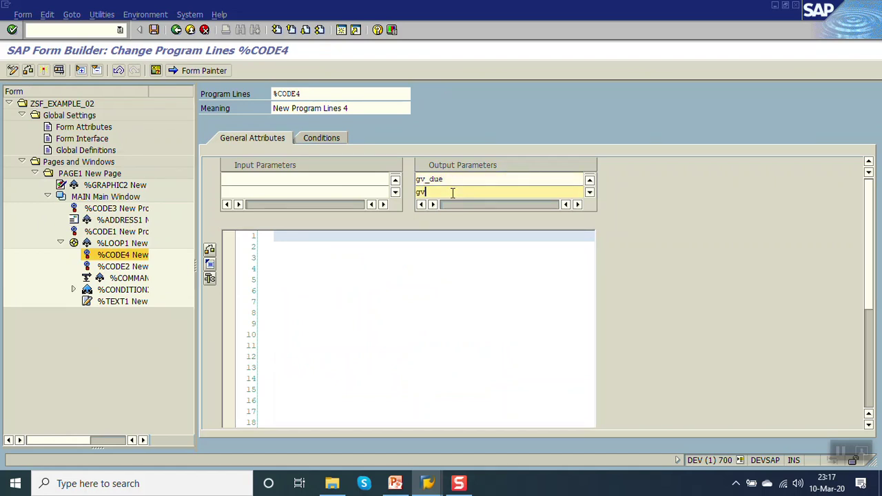
text(_paid)
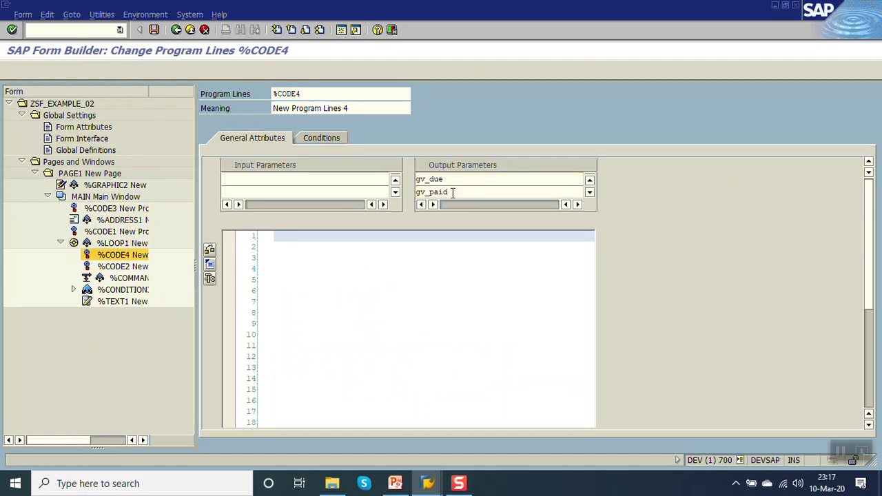
key(Return)
click(461, 192)
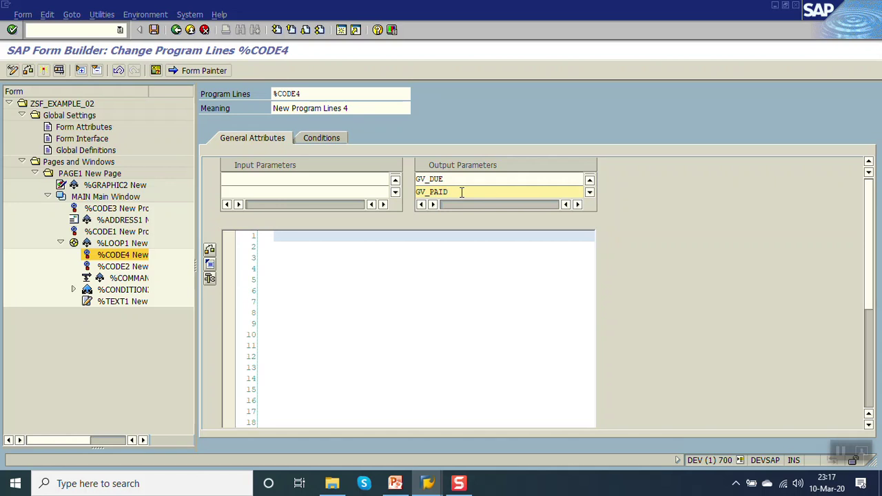
scroll(461, 193, down, 1)
click(461, 192)
text(gv_balance)
- Write the assignments gv_due = '1000000.00' and gv_paid = '750000.00'
click(368, 234)
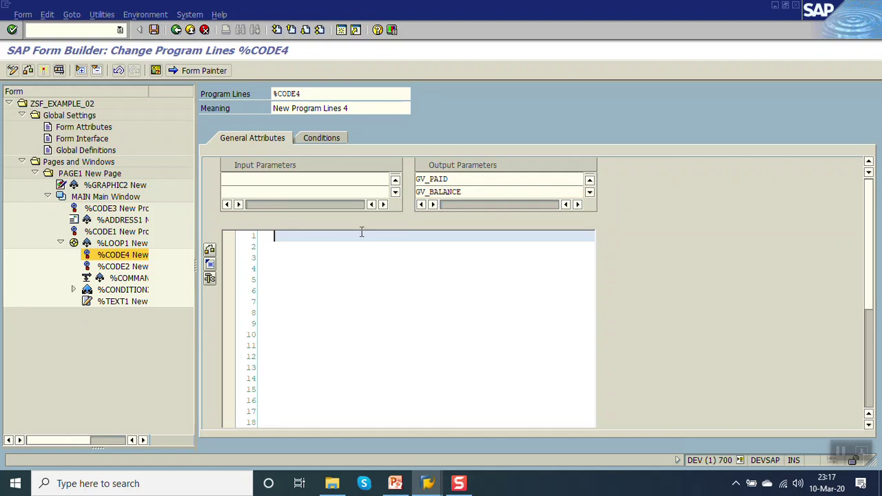
key(Return)
text(gv_due  =)
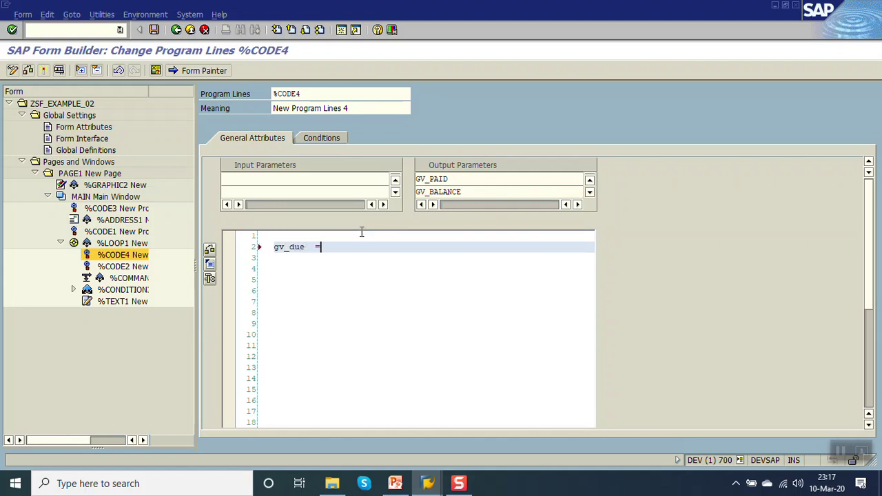
text( '1000000.00'.)
key(Return)
text(gv_paid = '750000.)
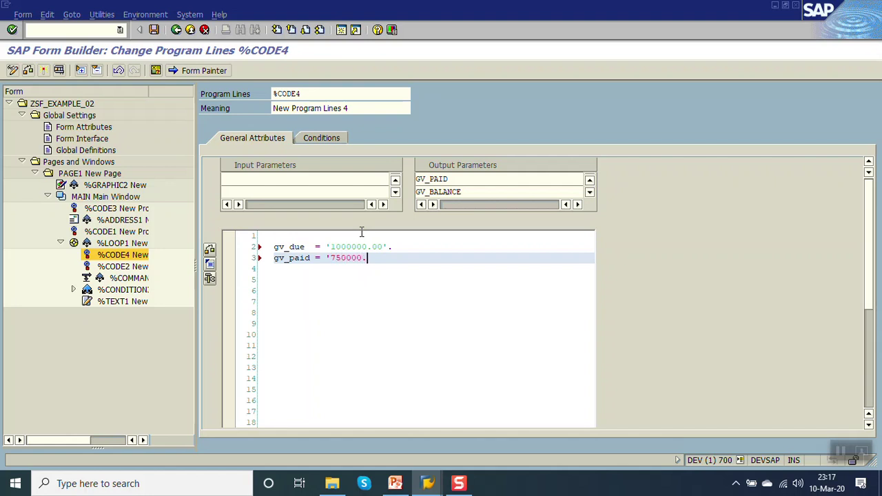
text('.)
key(Return)
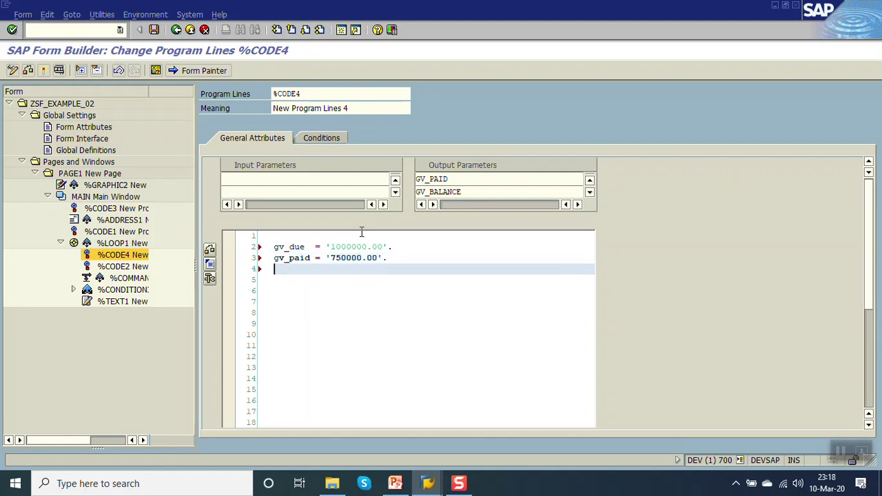
key(Return)
- Add gv_balance = gv_due - gv_paid, then save and activate the form
text(gv_balance =)
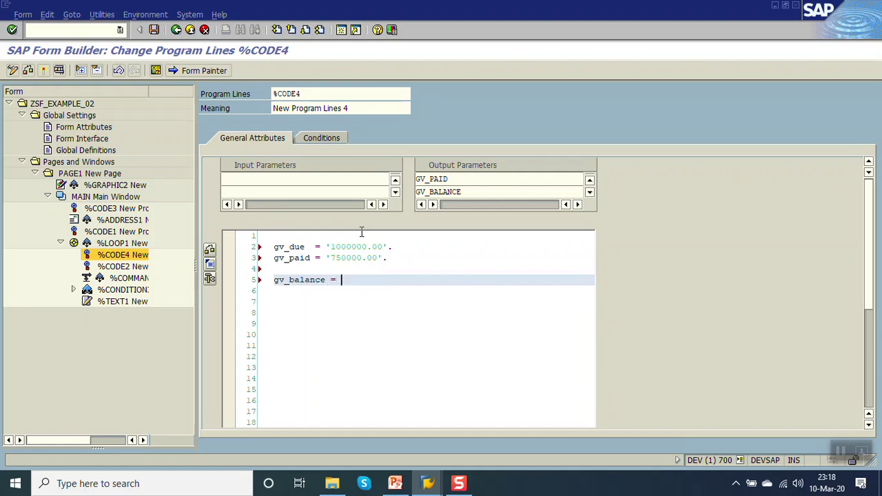
drag(274, 248, 308, 252)
key(ctrl+c)
click(356, 281)
key(ctrl+v)
triple_click(276, 258)
click(274, 257)
drag(274, 258, 314, 258)
key(ctrl+c)
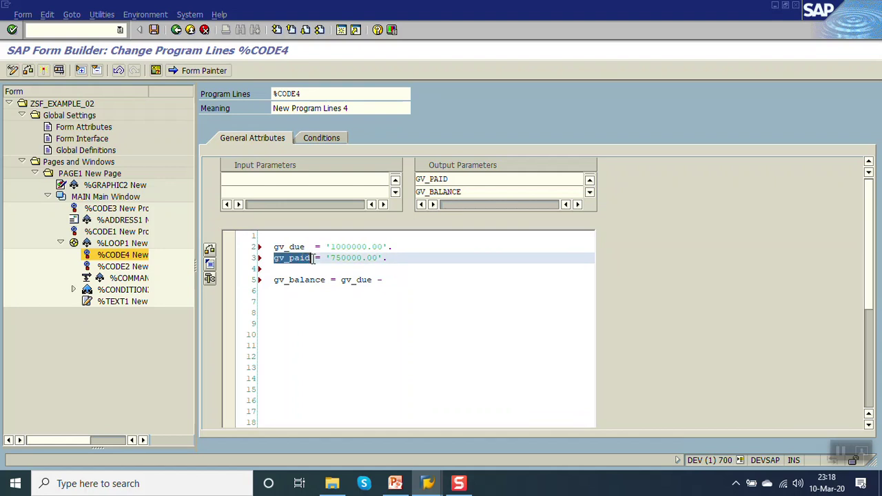
click(394, 273)
click(395, 279)
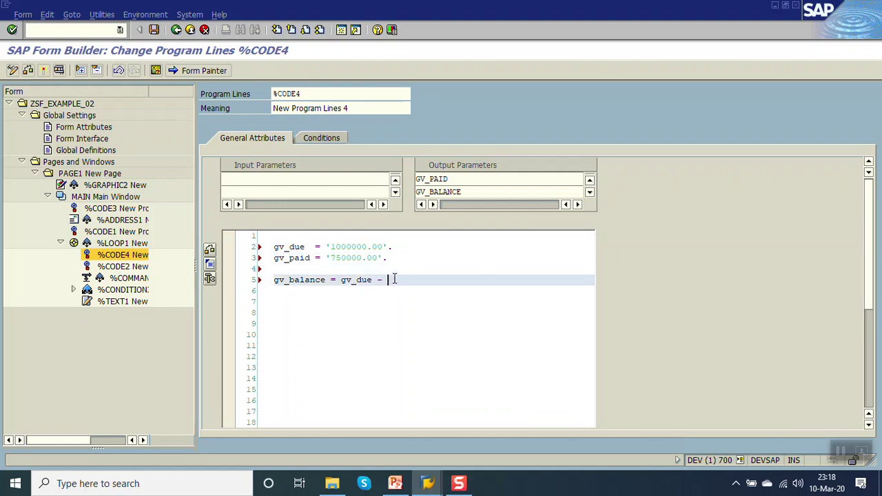
key(ctrl+v)
text(.)
key(ctrl+s)
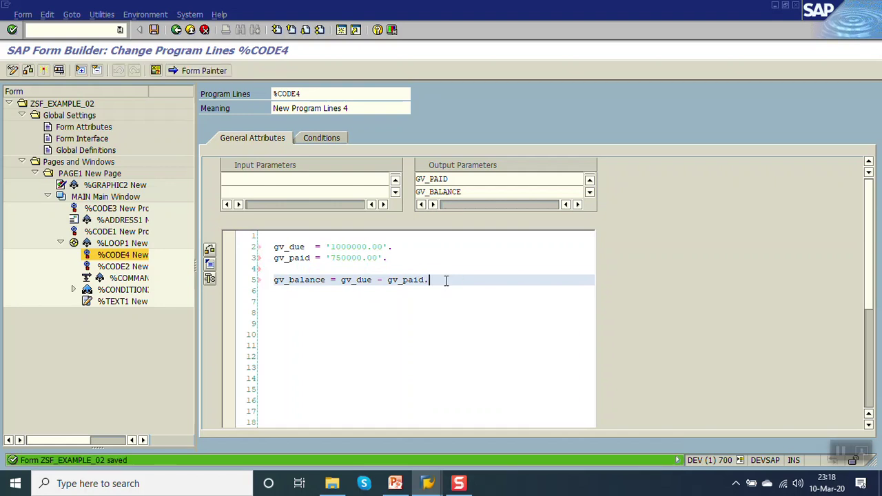
key(ctrl+F3)
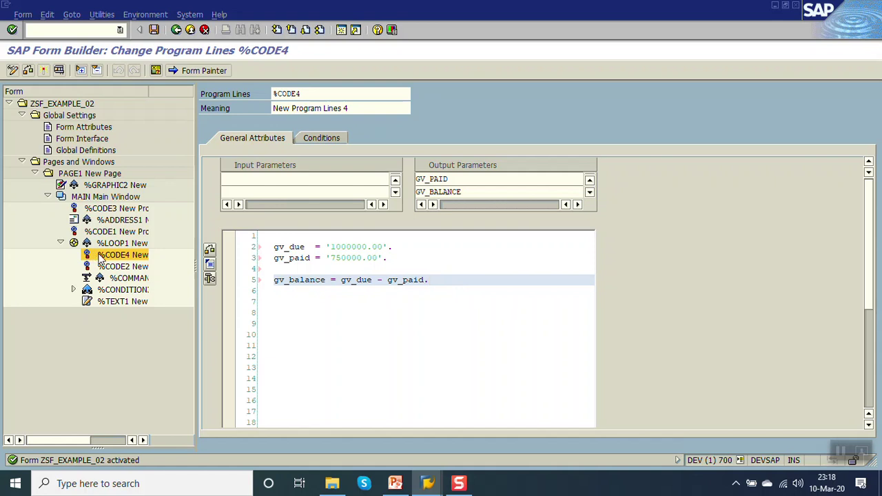
- Move %CODE4 to sit after the %LOOP1 node and collapse the loop
drag(108, 257, 107, 246)
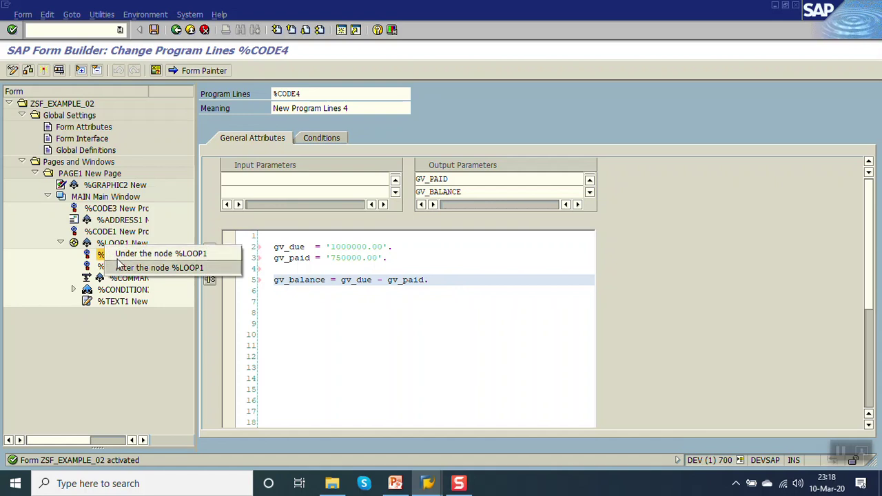
click(122, 268)
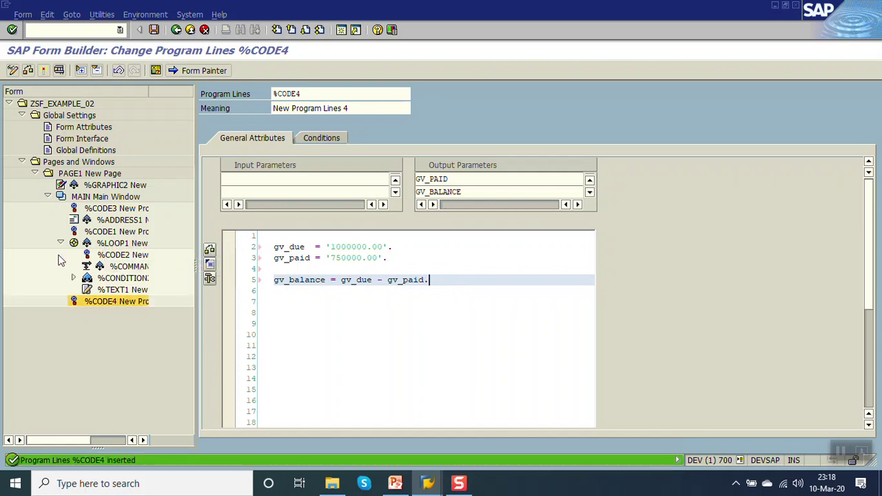
click(60, 243)
- Create a new Template node after %CODE4
click(110, 256)
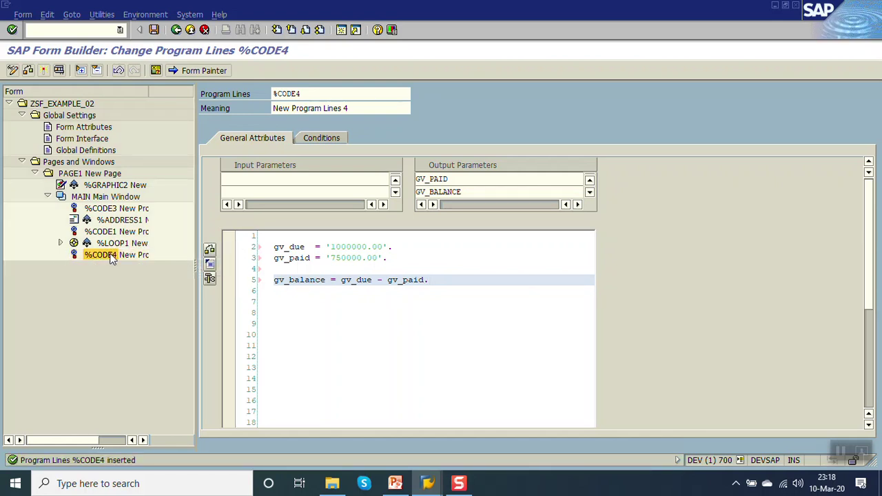
click(98, 256)
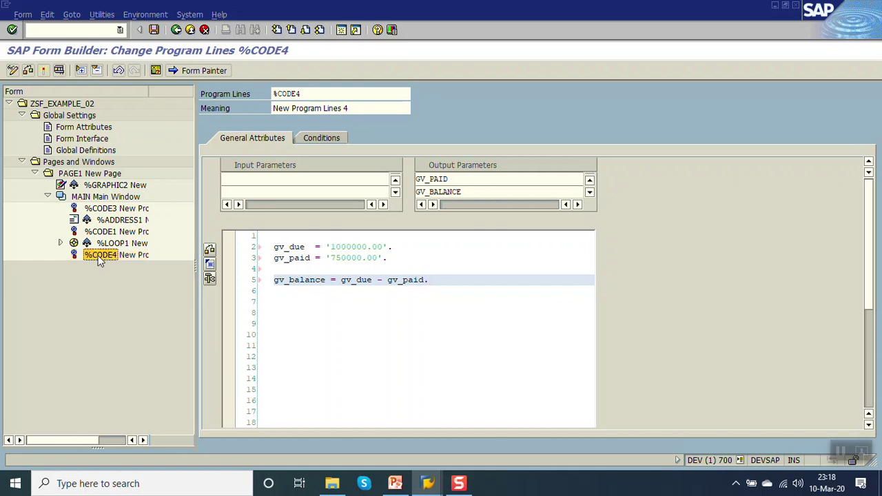
right_click(100, 258)
mouse_move(136, 266)
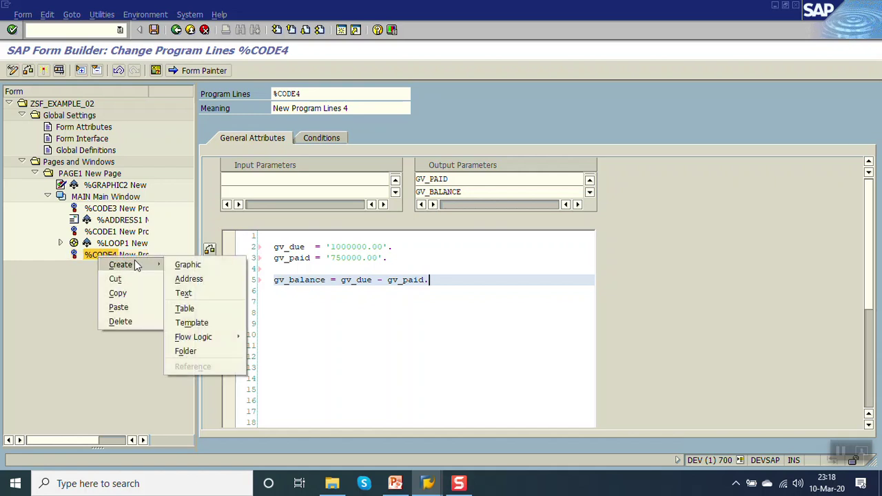
click(213, 323)
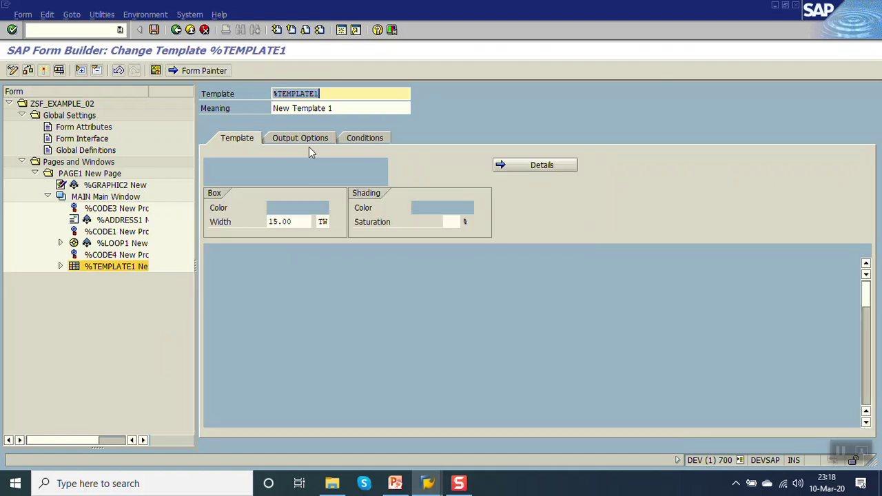
- Name the template SUMMARY, save ZSF_EXAMPLE_02, and switch to its Details
text(su)
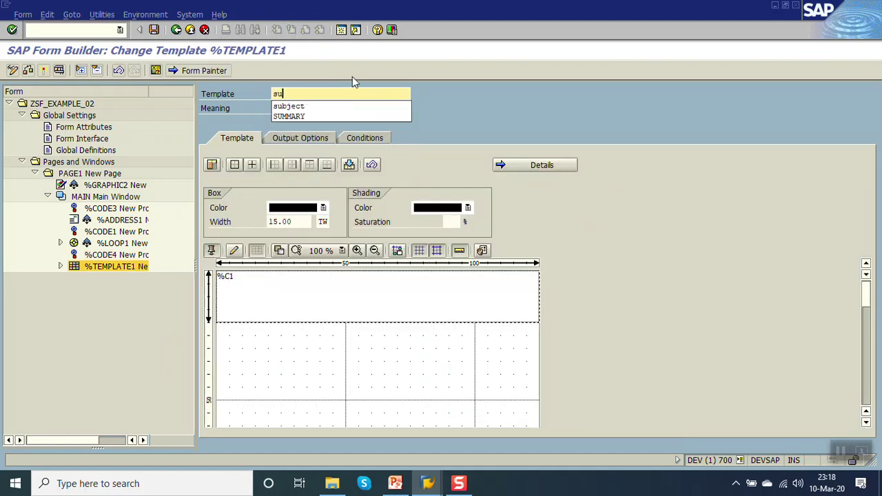
key(Down)
key(Down)
key(Return)
key(Return)
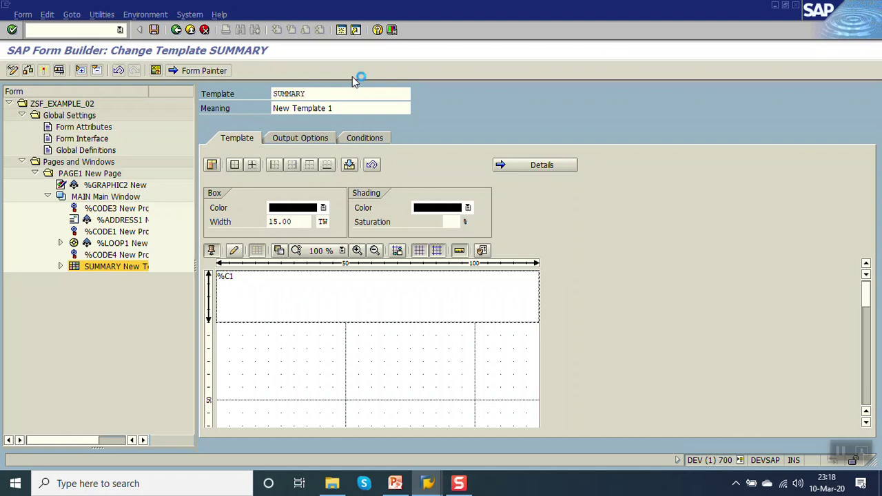
key(ctrl+s)
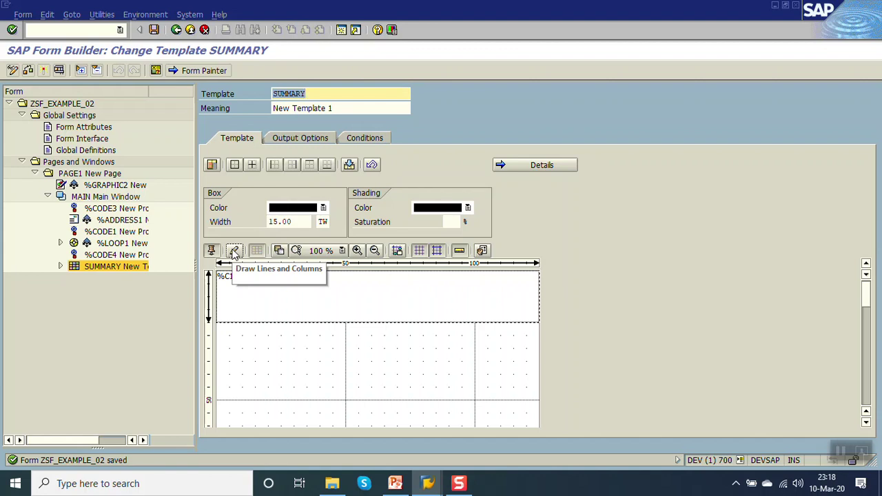
click(536, 167)
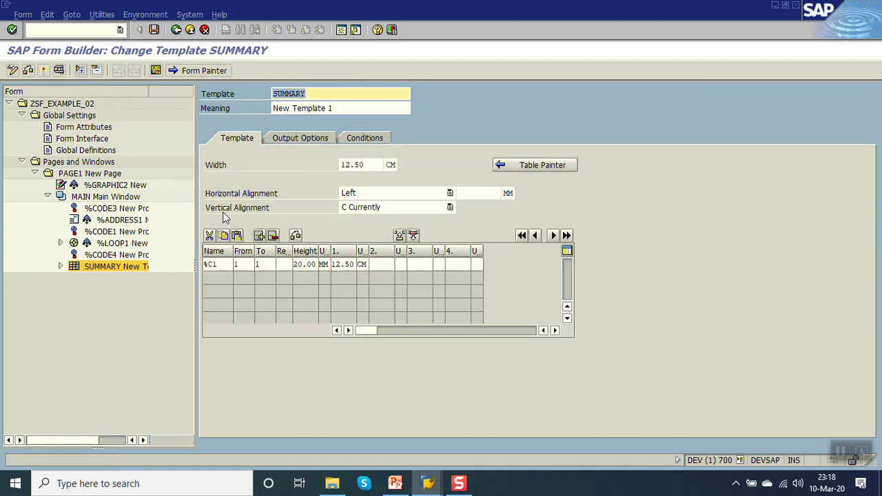
- Set the SUMMARY template width to 120 MM
click(225, 170)
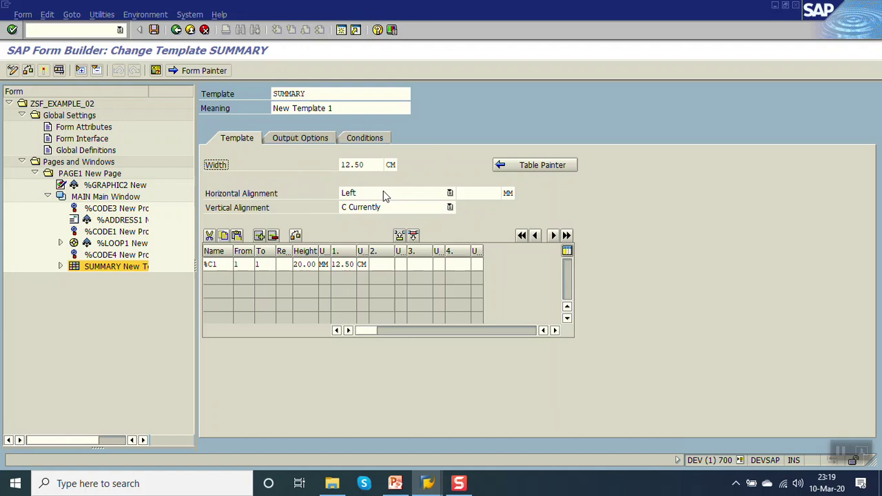
double_click(375, 165)
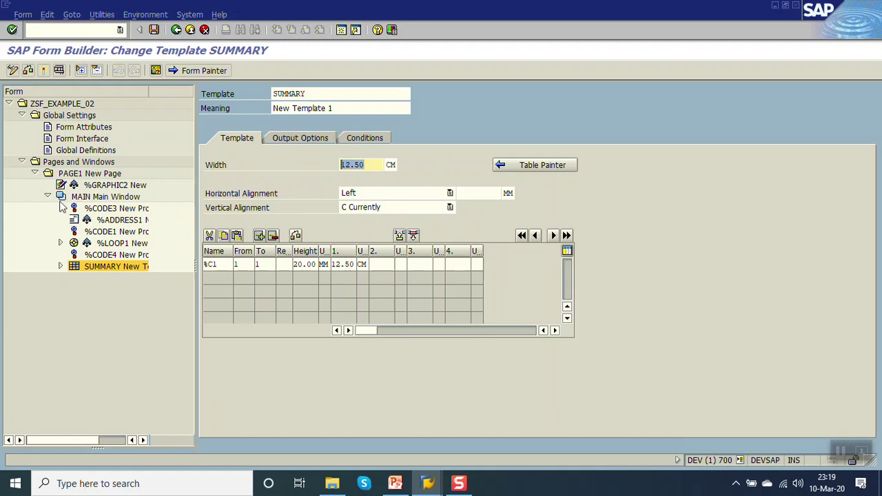
text(120)
key(Tab)
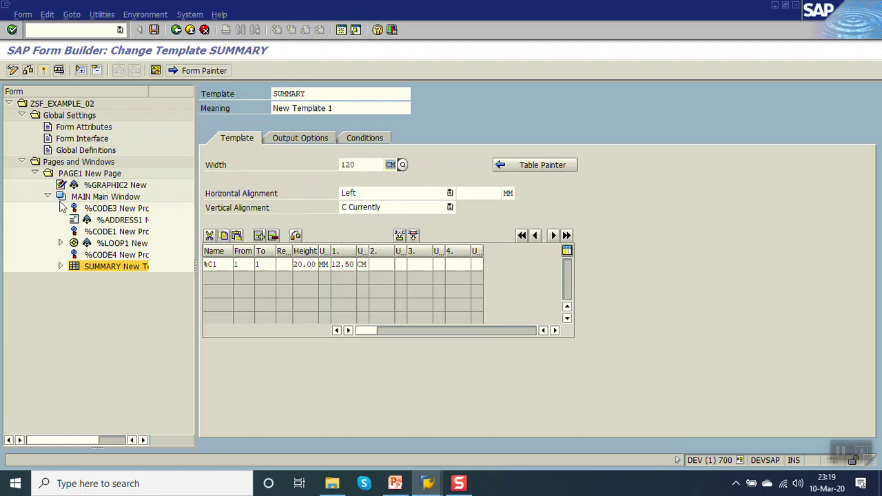
text(MM)
key(Return)
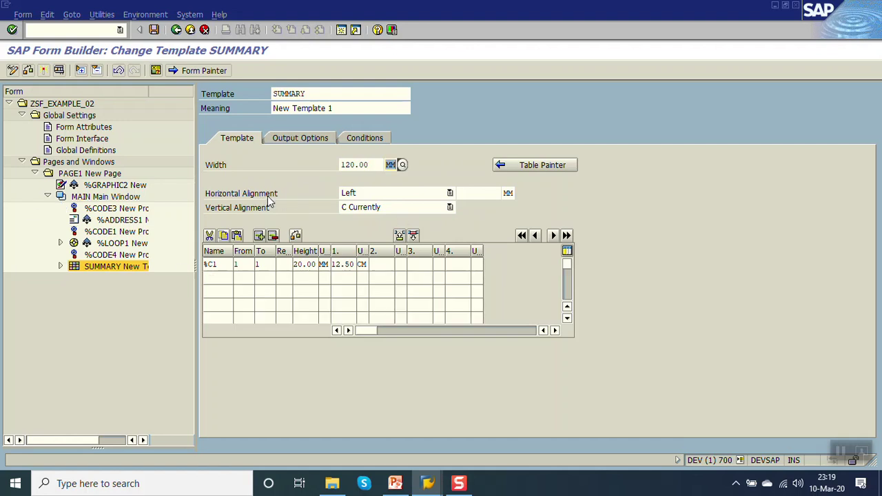
- Center the template horizontally, save, and glance at the PowerPoint reference slide
click(395, 195)
click(395, 198)
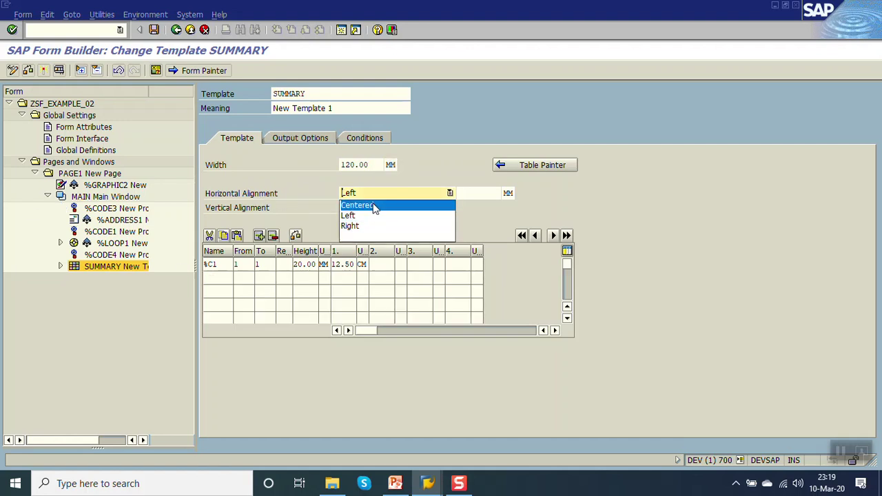
click(374, 204)
key(ctrl+s)
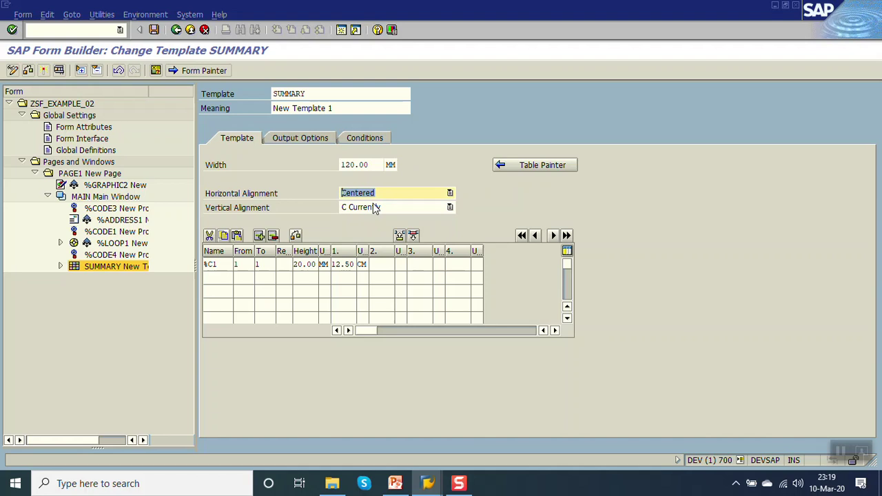
click(395, 483)
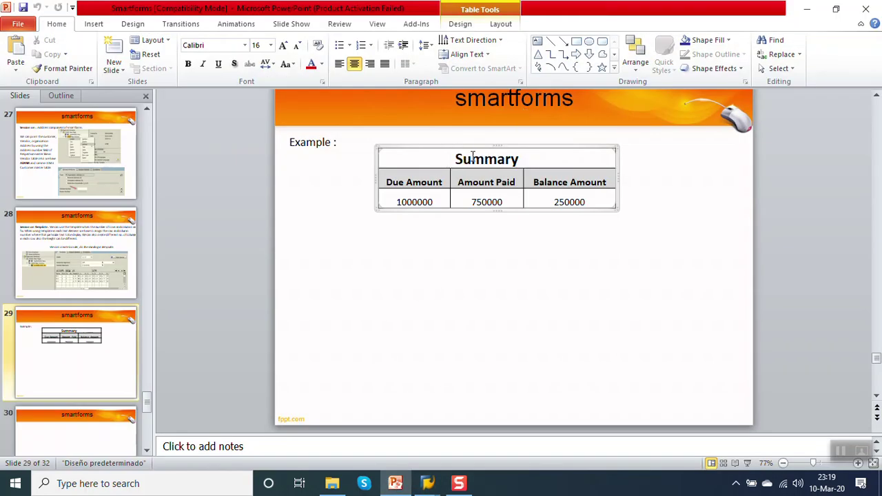
click(806, 10)
click(210, 264)
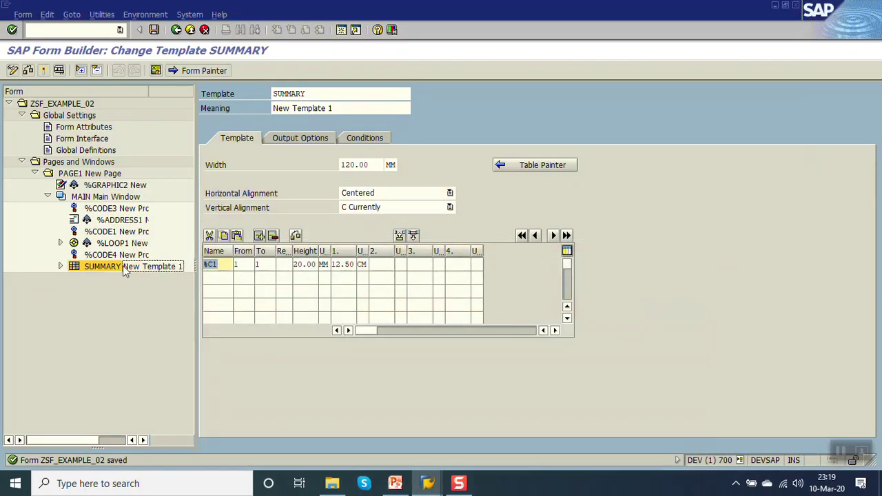
- Rename line %C1 to R1 with 10 MM height and a 120-wide first cell
text(R1)
key(Tab)
key(Tab)
key(Tab)
key(Tab)
text(10)
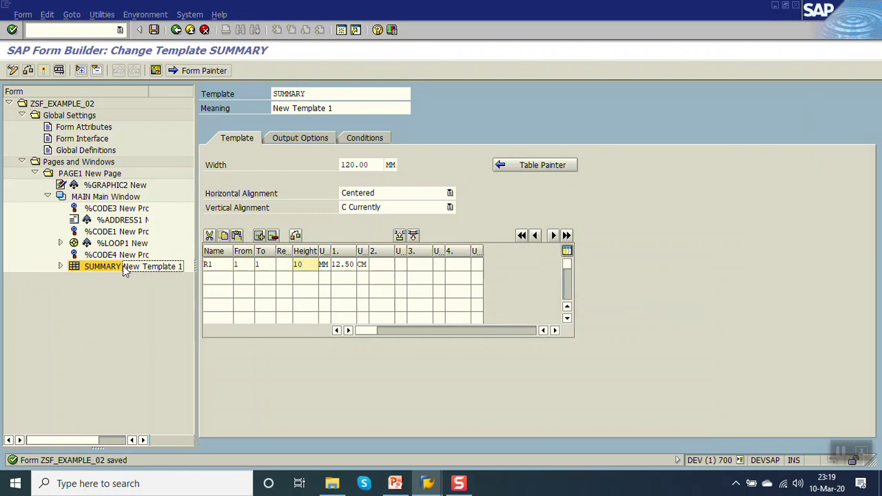
key(Tab)
key(Tab)
text(12)
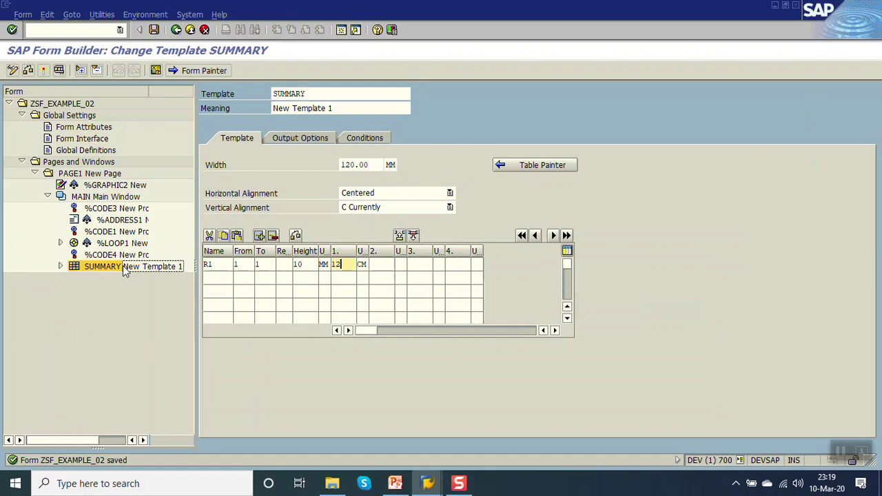
key(Return)
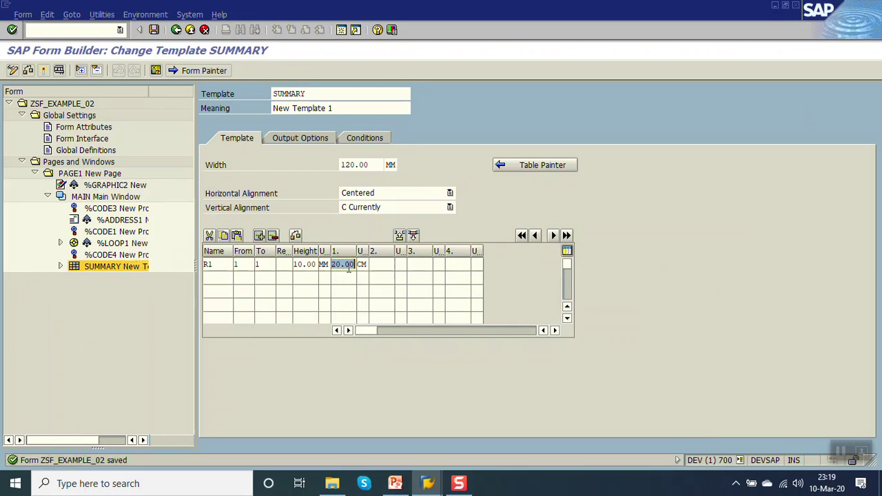
- Start a second line named R2 in the line table
click(211, 277)
text(R2)
key(Tab)
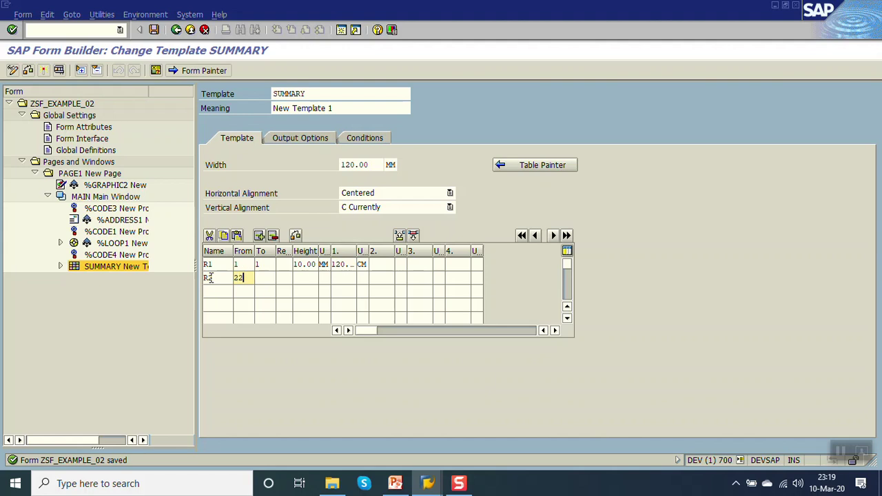
- Give line R2 a 10 MM height and a first cell 40 MM wide
key(Tab)
key(Tab)
key(Tab)
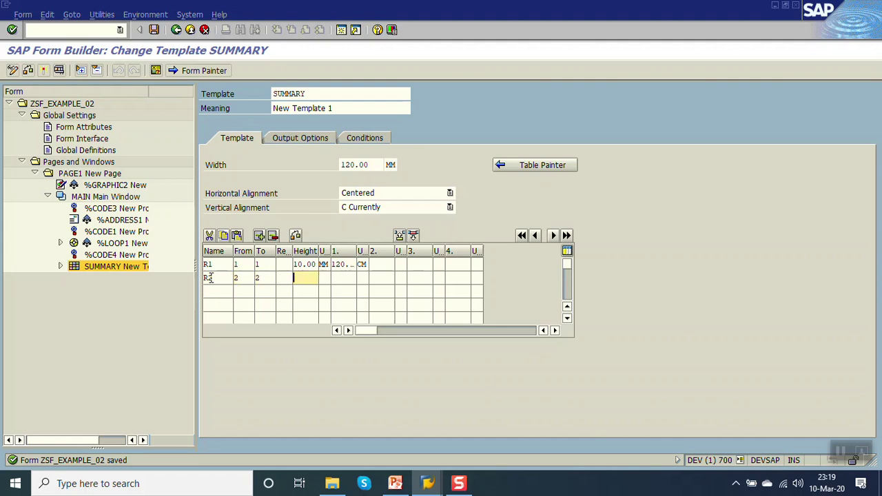
text(10)
key(Tab)
key(Tab)
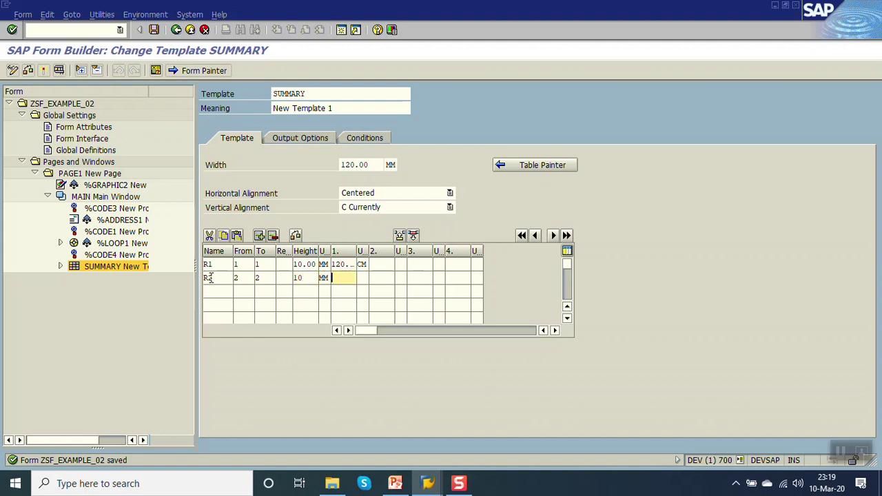
text(40)
key(Tab)
text(MM)
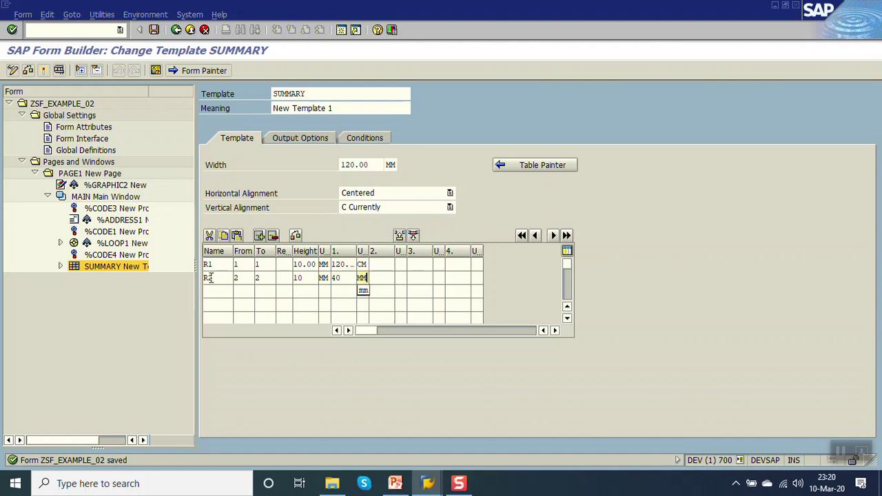
key(Tab)
- Make R2's second and third cells 40 MM each, save, and show the PowerPoint slide
text(40)
key(Tab)
text(MM)
key(Tab)
text(40)
key(Tab)
text(MM)
key(Return)
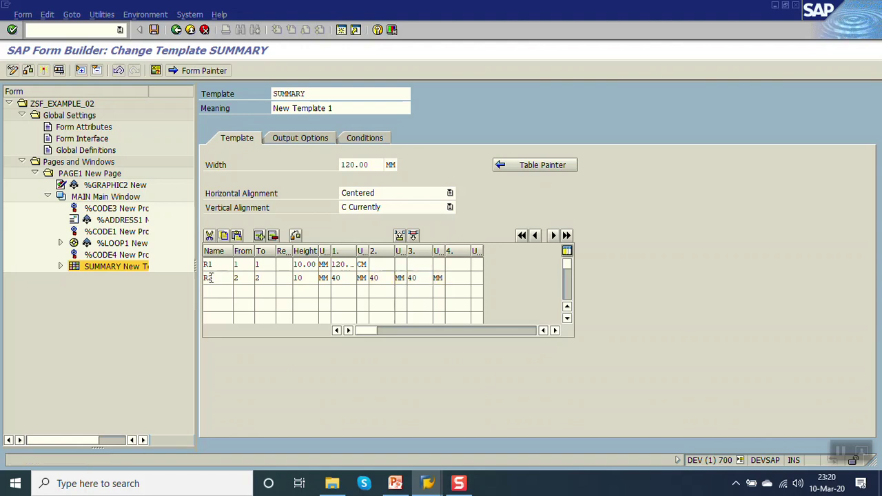
key(ctrl+s)
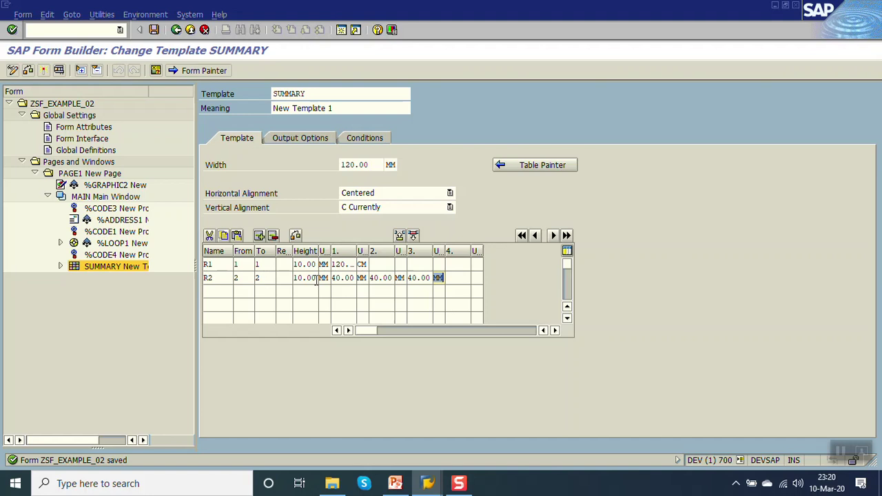
click(394, 483)
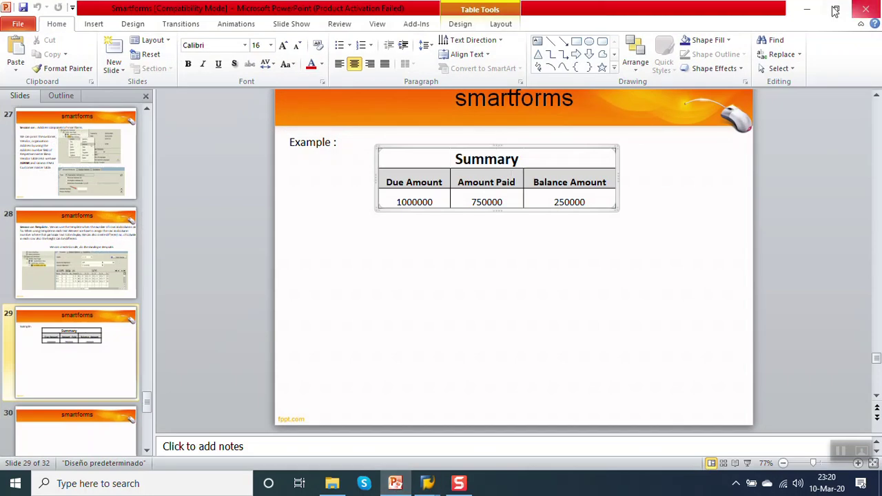
- Back in SAP, copy line R2 and paste it as a third line
click(806, 9)
click(214, 279)
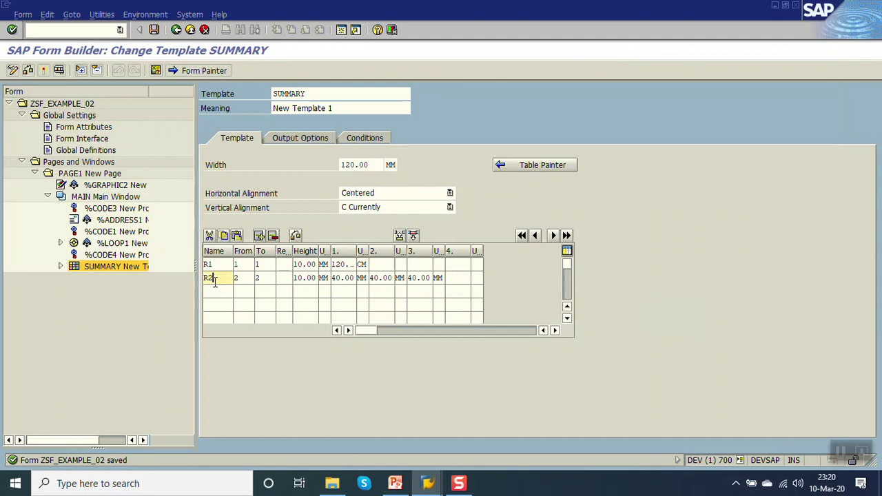
click(223, 235)
click(236, 236)
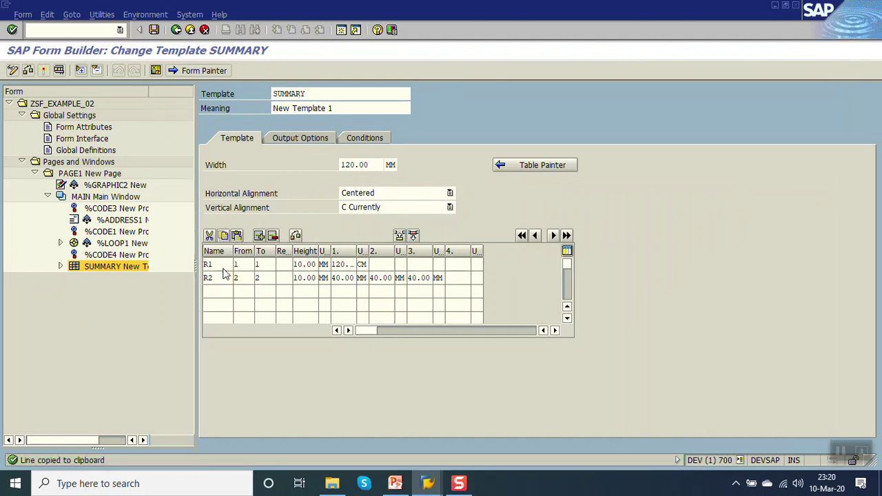
- Name the new line R3 with 5 mm height, save, and check the form
text(R3)
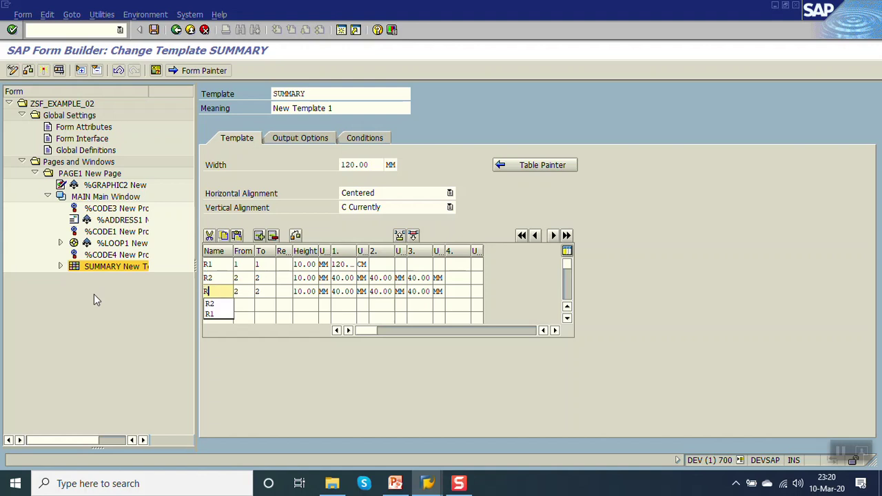
key(Tab)
key(Tab)
key(Tab)
key(Tab)
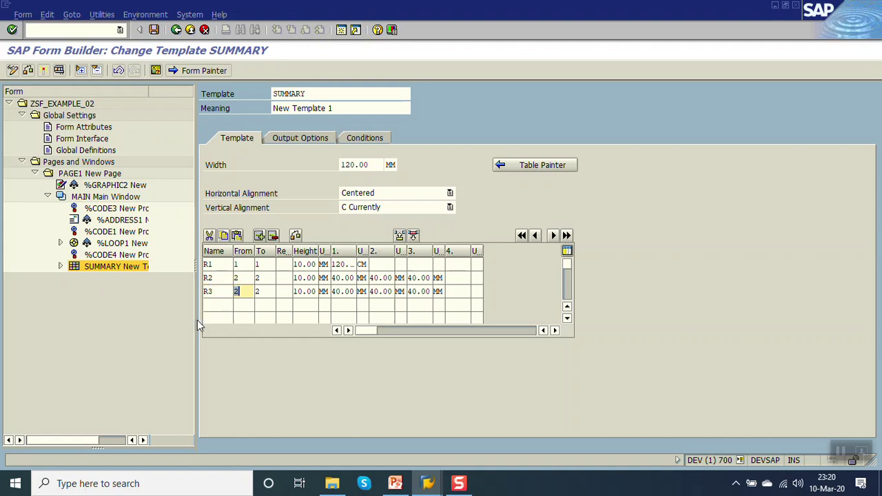
text(5)
key(ctrl+s)
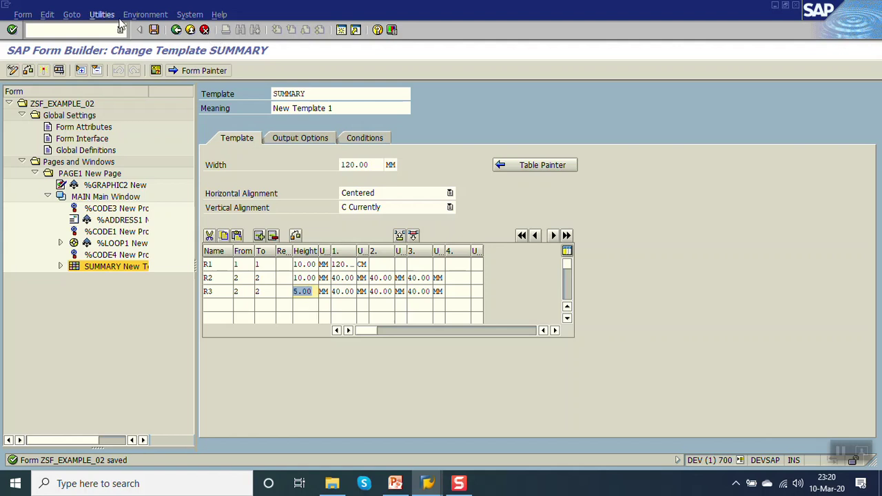
click(153, 32)
click(43, 70)
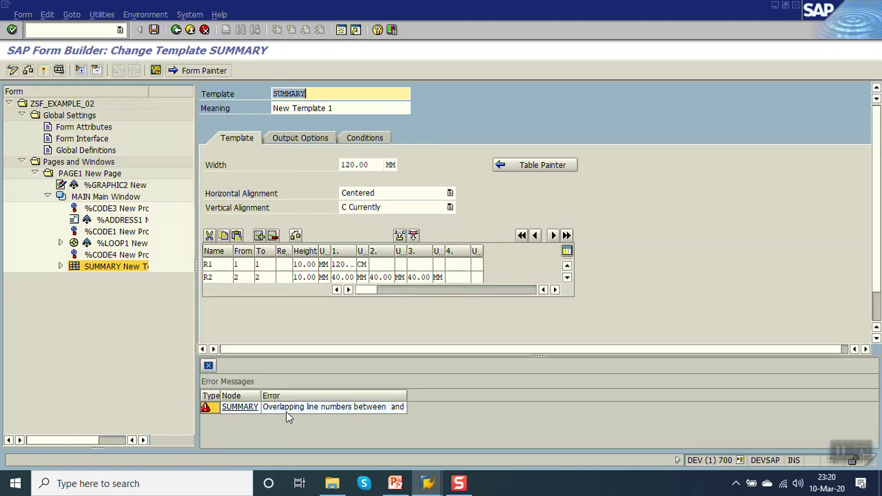
- Dismiss the error list, re-run the form check, and close the error messages again
click(208, 365)
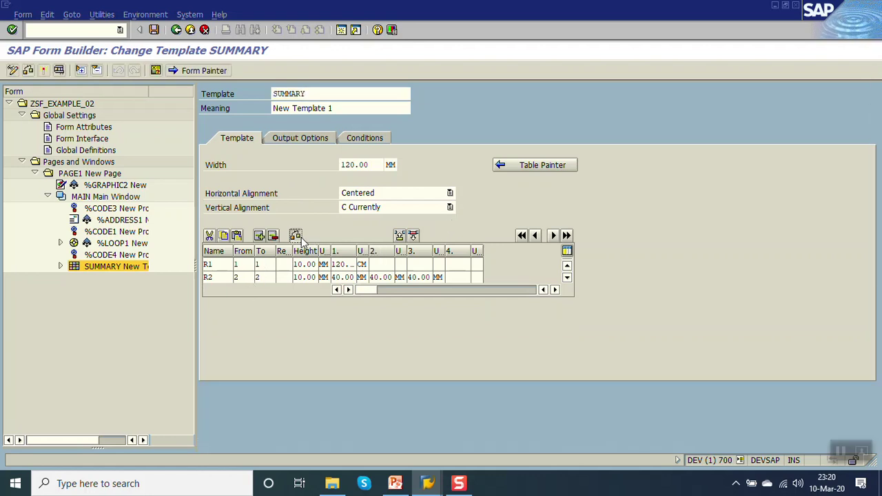
key(Return)
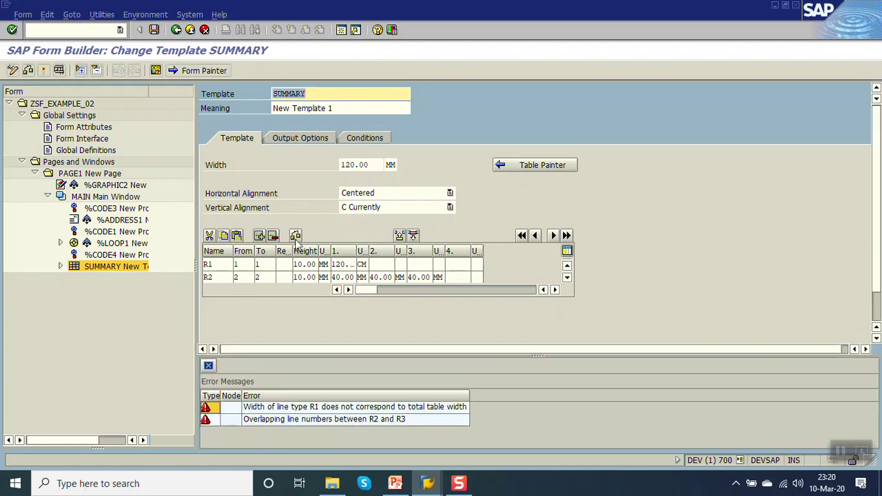
click(208, 366)
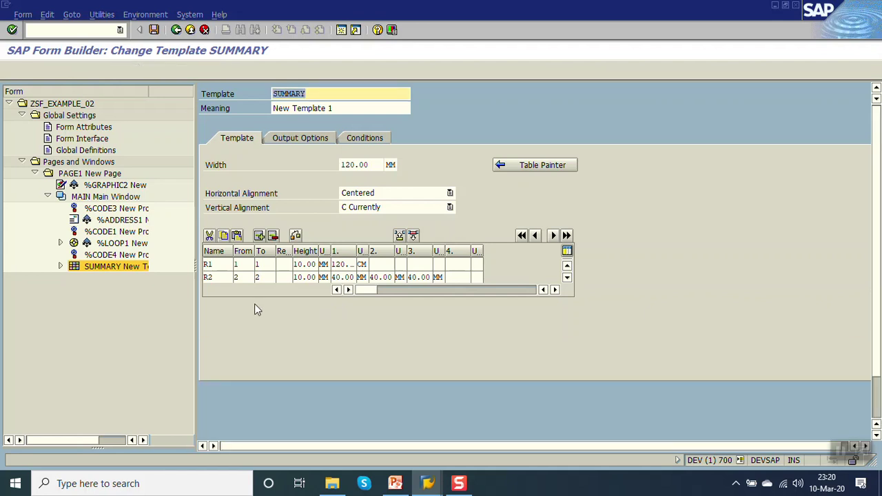
- Set line R3's From and To to 3 so it no longer overlaps R2, and save
click(269, 276)
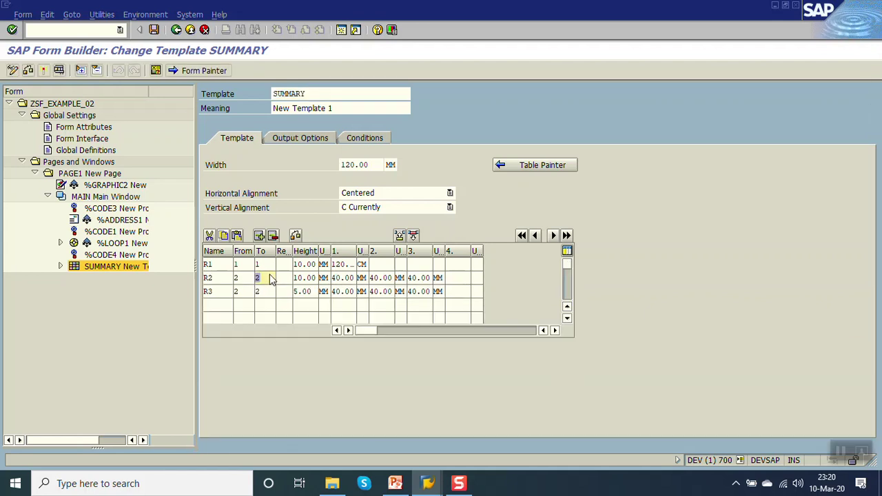
double_click(237, 291)
text(3)
key(Tab)
text(3)
key(ctrl+s)
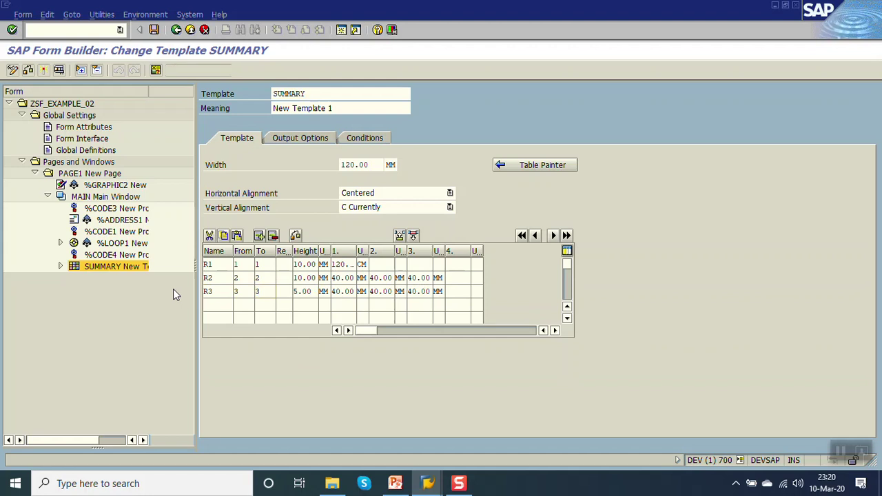
- Add a text node under SUMMARY reading 'Summary' in H1 Headings Font 18 center, and save
right_click(90, 267)
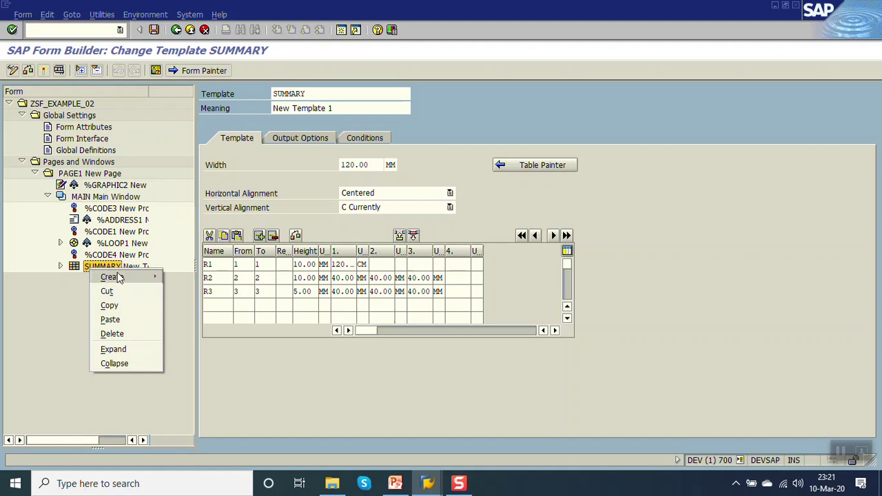
mouse_move(122, 278)
click(184, 305)
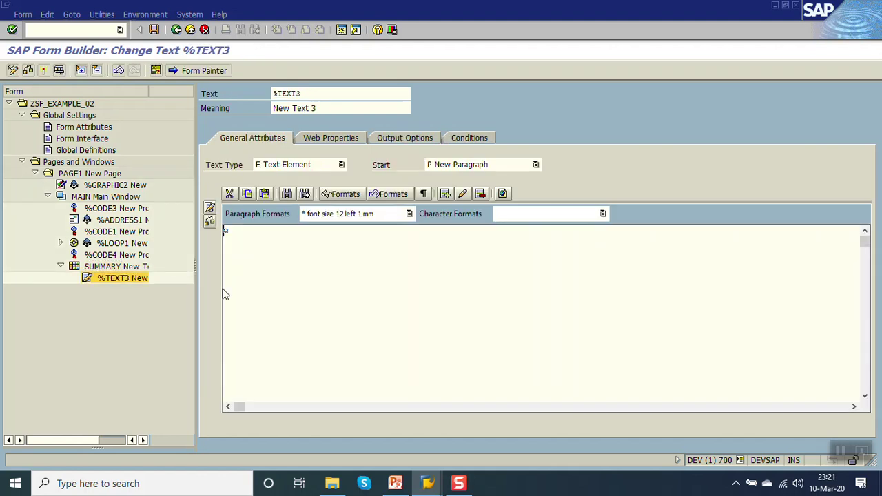
click(409, 214)
click(411, 214)
click(411, 214)
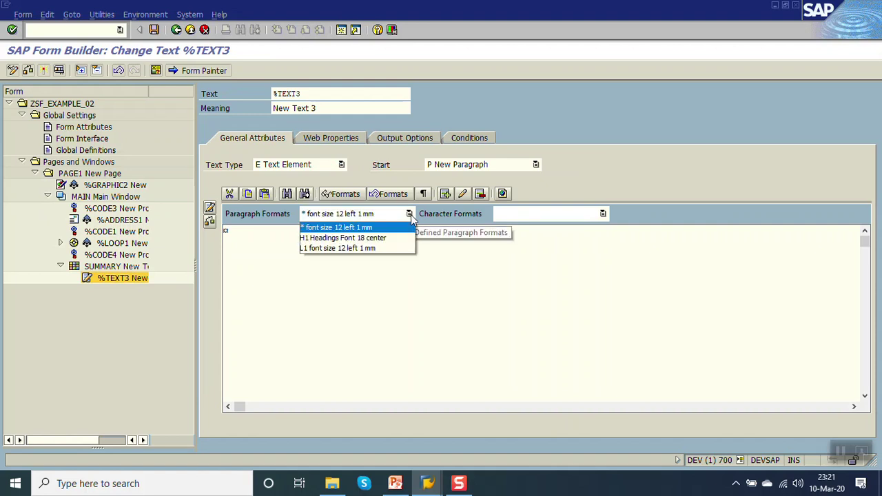
click(390, 239)
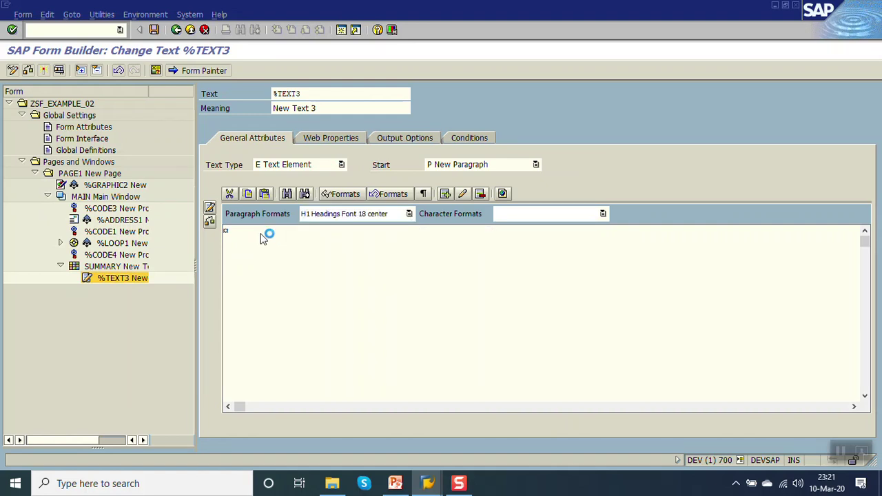
text(Su)
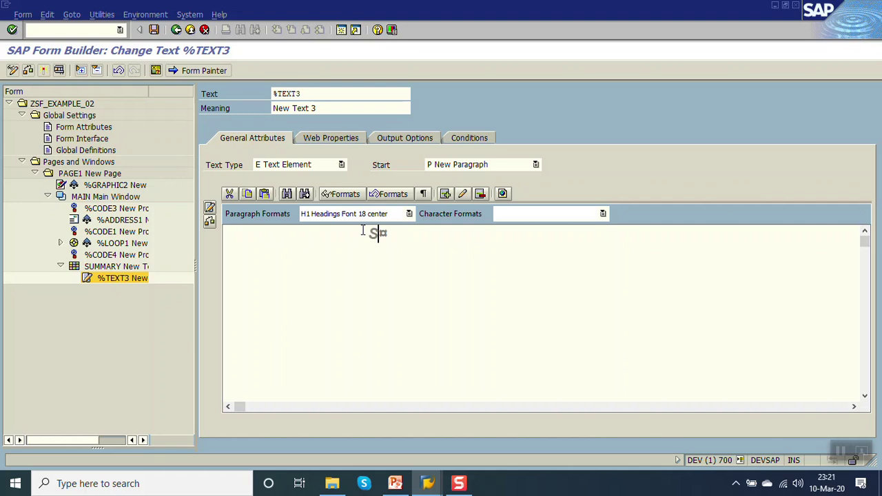
text(mmary)
key(ctrl+s)
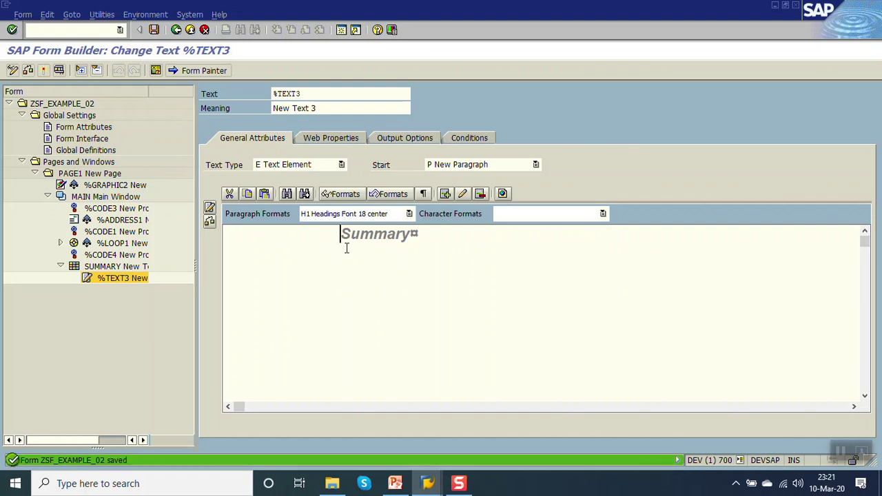
- Set line R1's height in the SUMMARY template to 20 mm and save
click(121, 267)
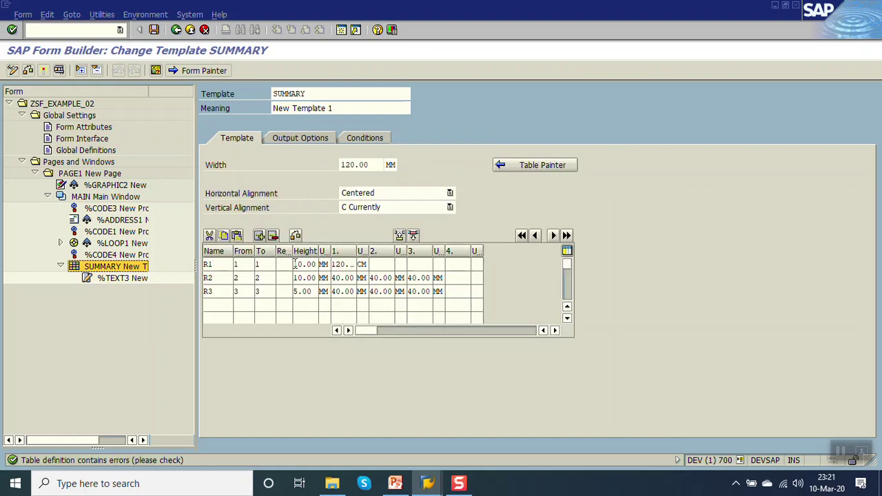
click(295, 264)
text(20)
key(ctrl+s)
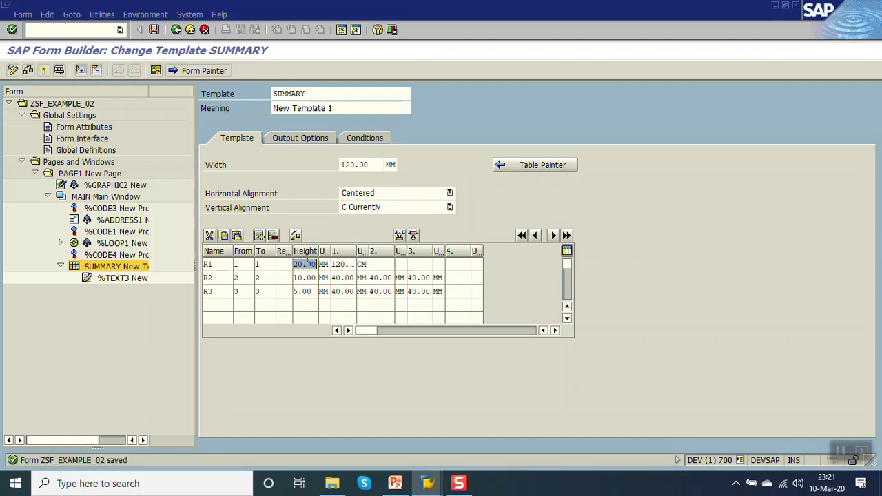
- Set %TEXT3's output options to line 1, column 1 and save the form
click(119, 280)
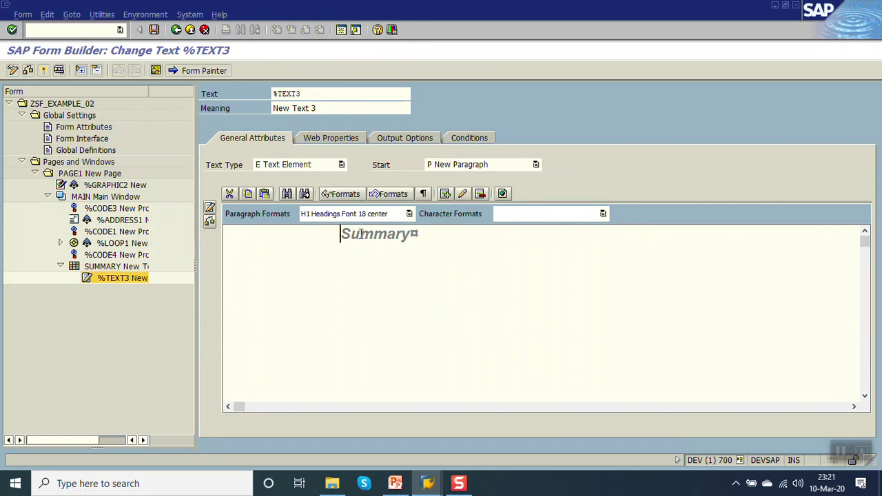
click(389, 139)
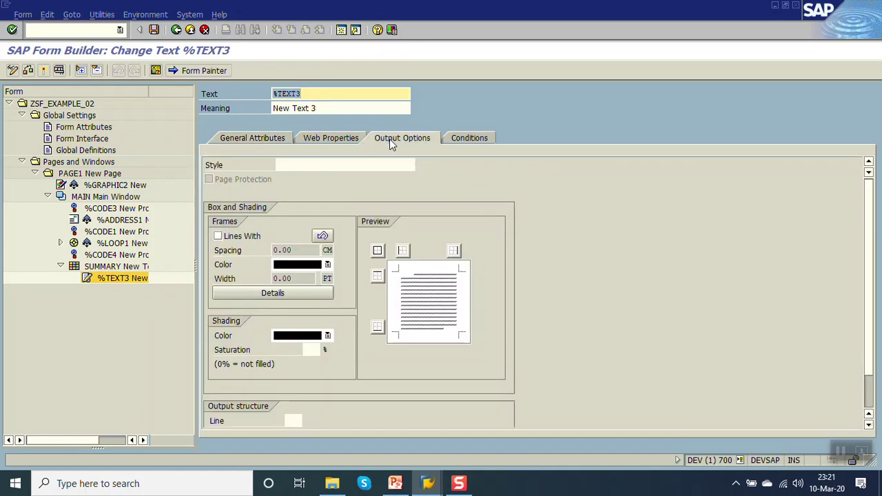
scroll(869, 289, down, 2)
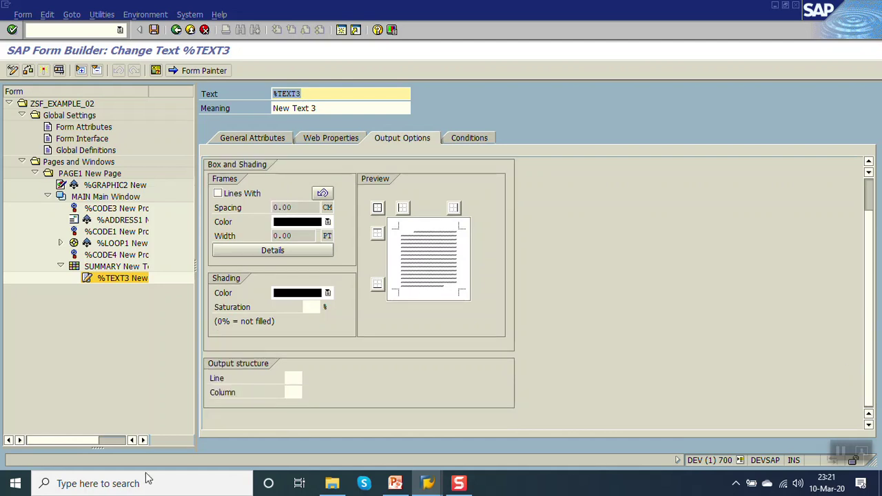
click(220, 392)
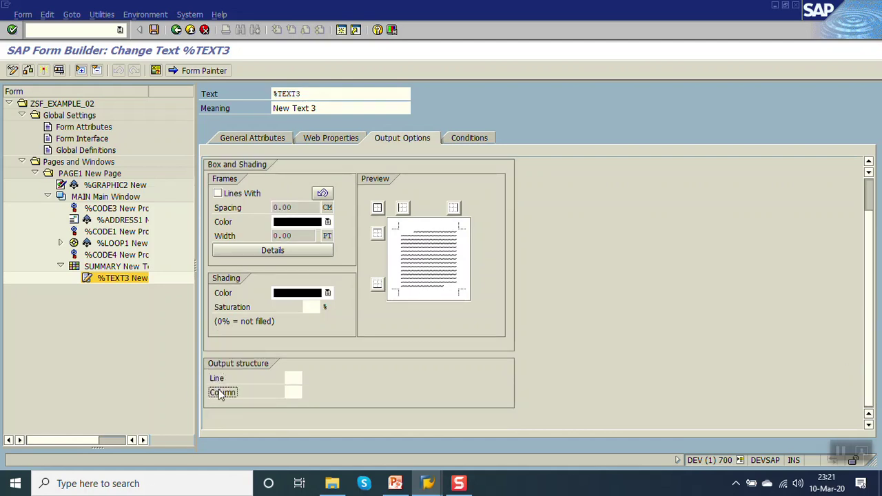
click(294, 379)
click(295, 391)
text(1)
key(Return)
key(ctrl+s)
- Create another text node in the SUMMARY template from %TEXT3's context menu
right_click(107, 278)
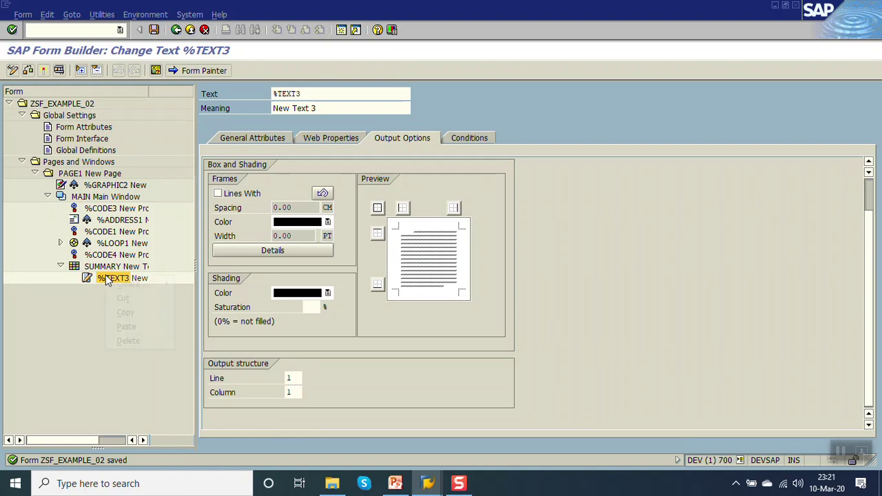
mouse_move(151, 284)
click(195, 312)
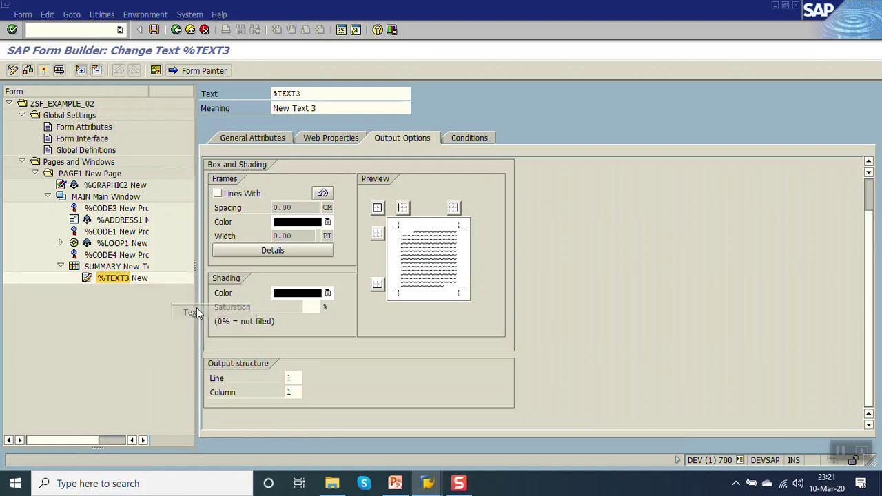
- Format 'Due Amount' bold and underlined with character format B1 Bold 14, and save
click(253, 140)
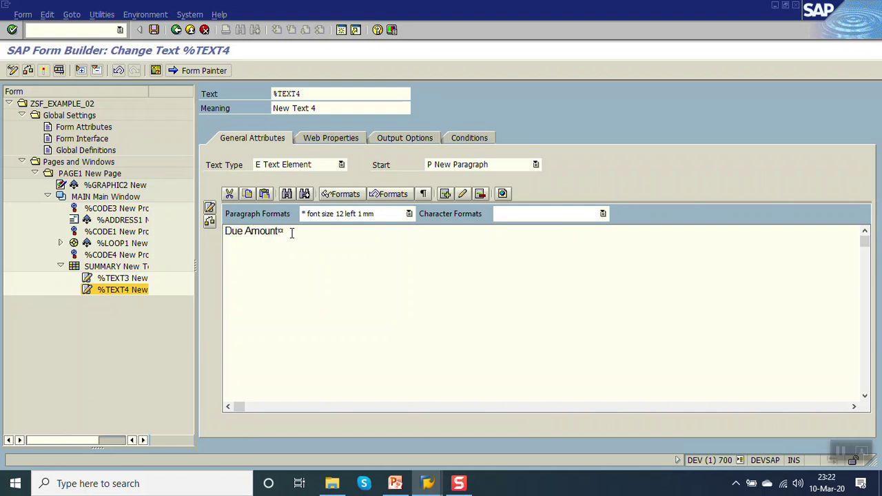
click(372, 217)
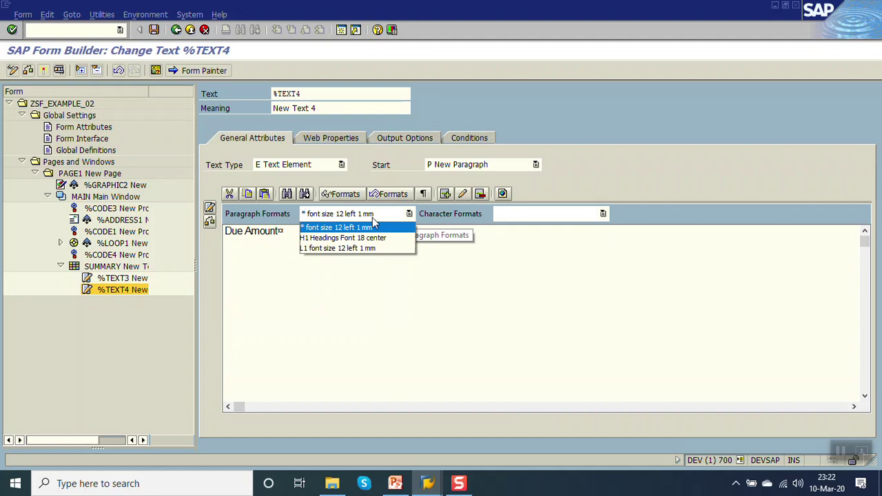
click(376, 227)
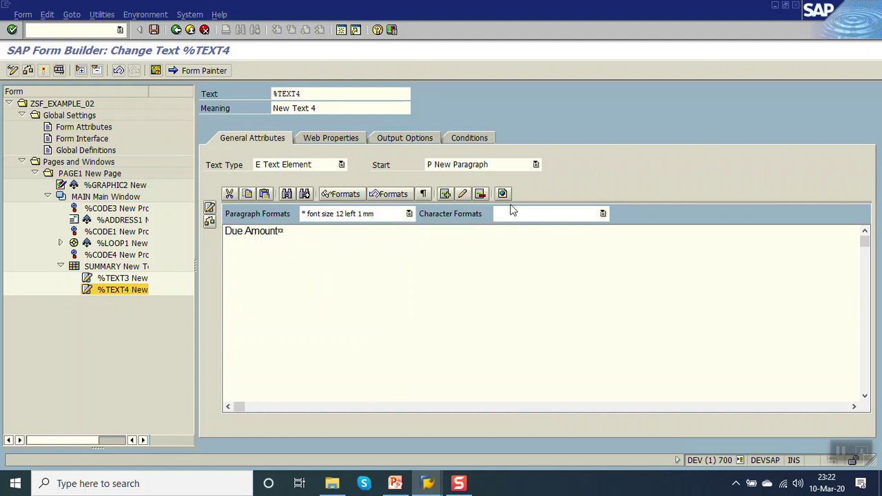
click(403, 218)
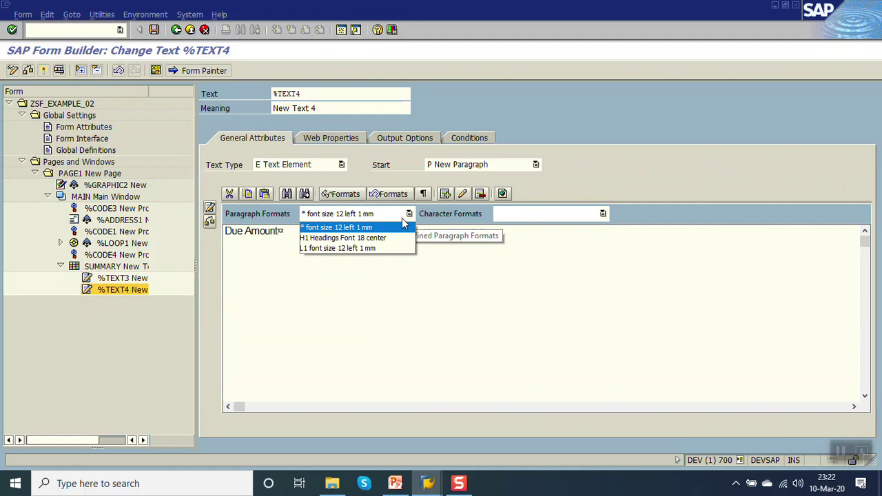
click(402, 219)
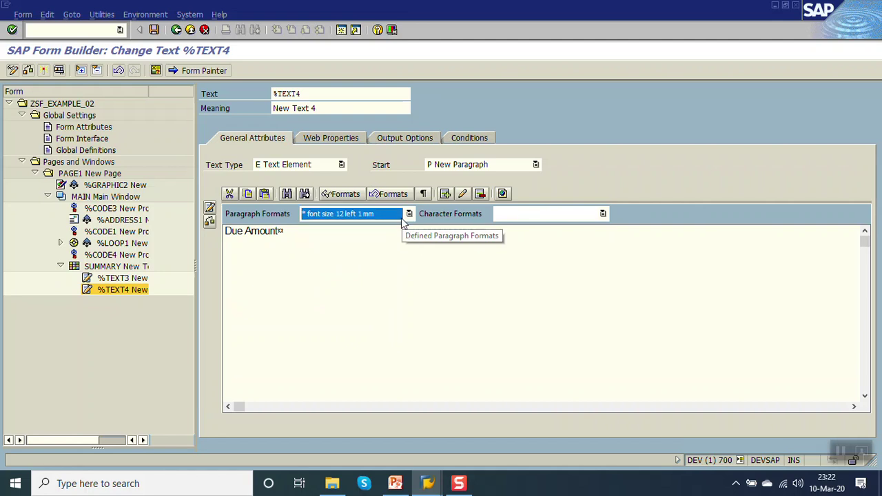
click(515, 216)
click(510, 225)
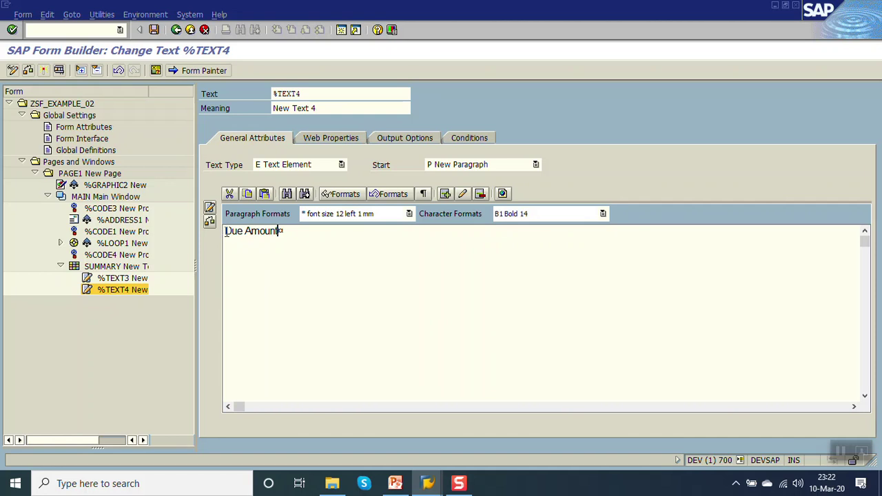
drag(225, 231, 275, 235)
click(508, 218)
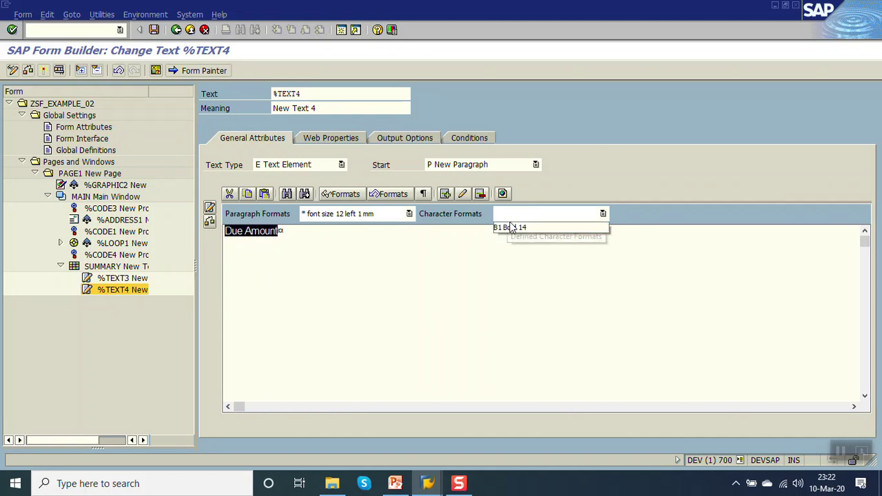
click(515, 228)
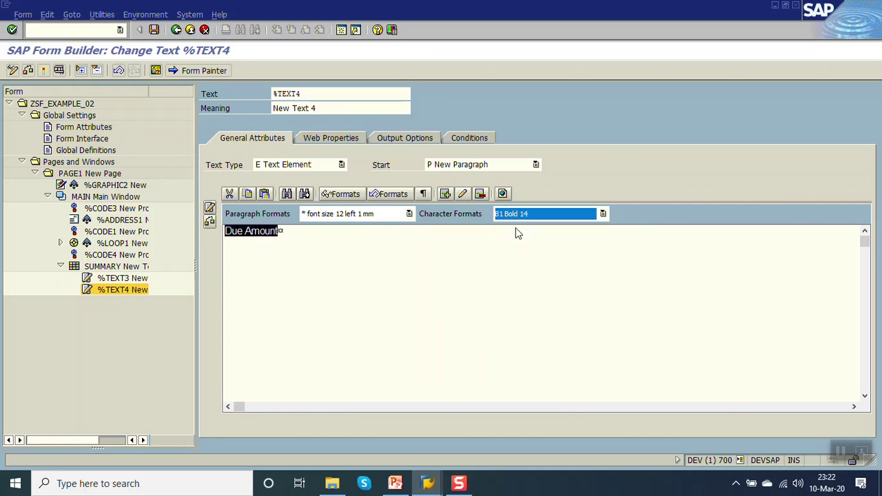
click(385, 241)
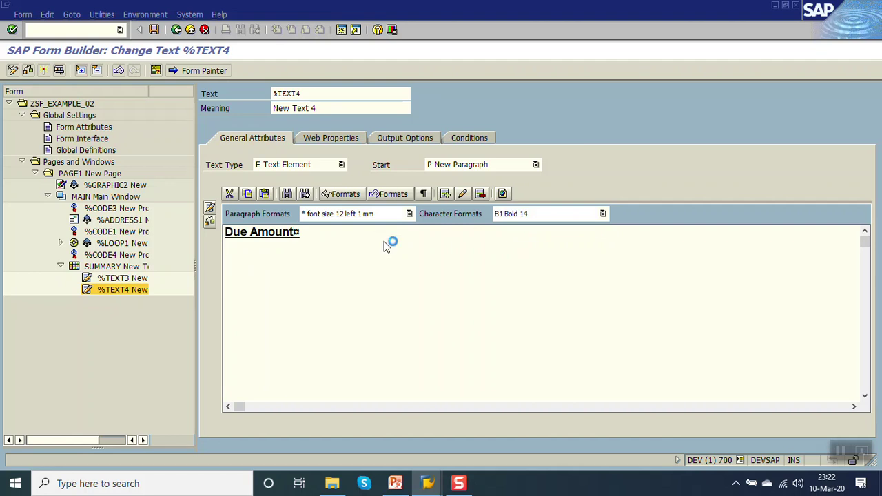
key(ctrl+s)
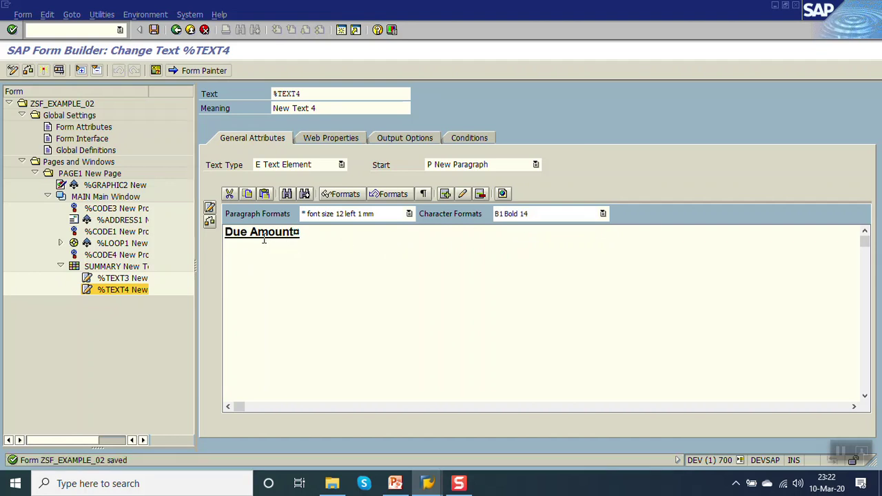
- Position %TEXT4 at line 2, column 1 in its output options and save
click(406, 138)
click(295, 377)
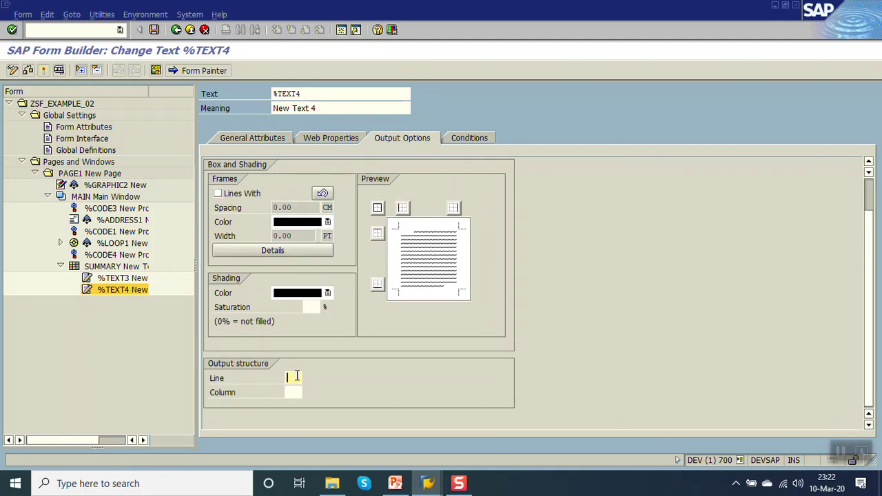
text(2)
key(Tab)
text(1)
key(Return)
key(ctrl+s)
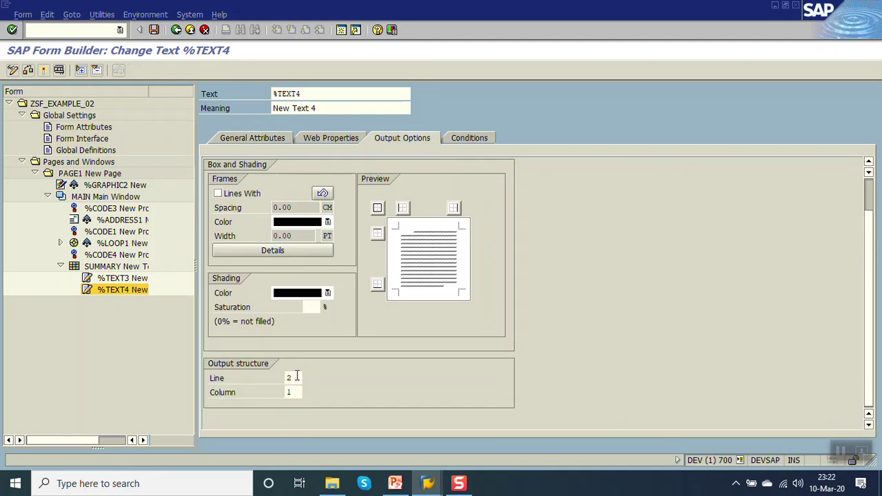
- Copy %TEXT4 and paste it as new text node %TEXT5
right_click(98, 292)
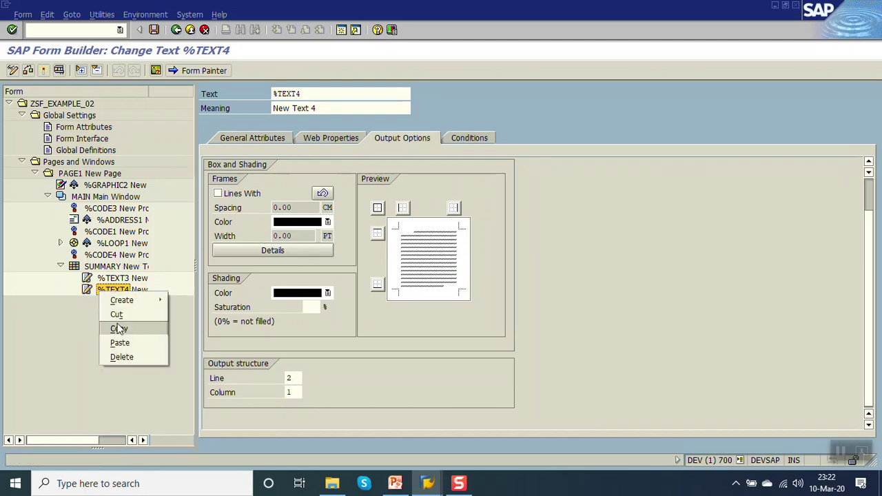
click(119, 328)
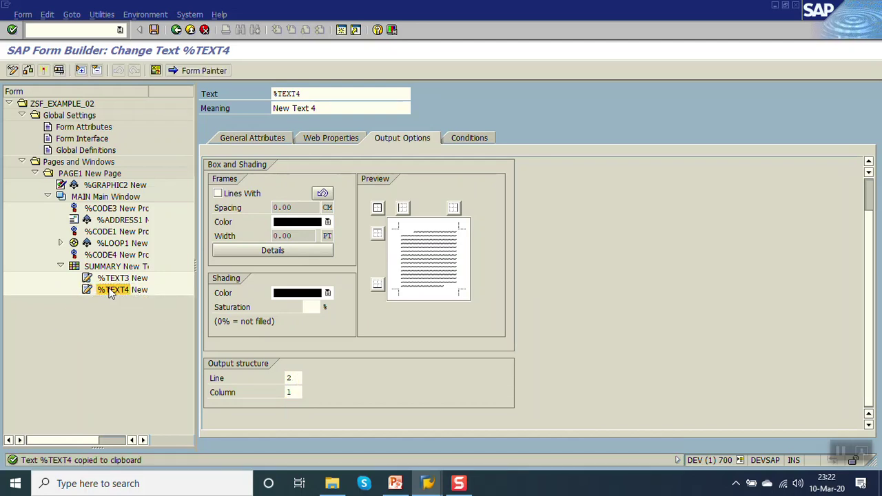
right_click(110, 293)
click(128, 338)
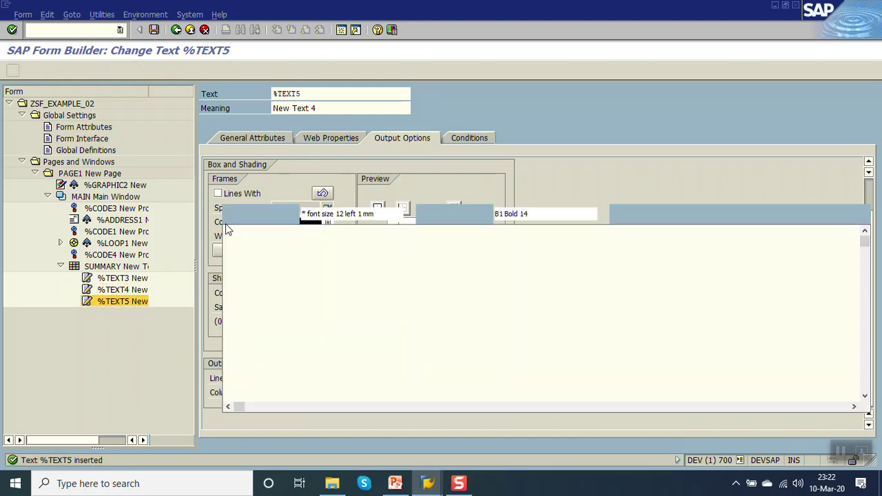
- Change %TEXT5 to read 'Paid Amount', set its output column to 2, and save
drag(248, 233, 220, 233)
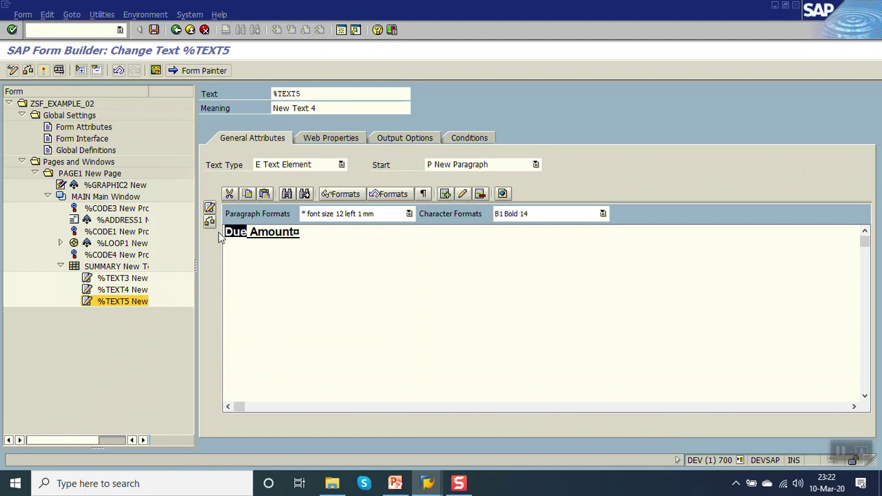
text(Paid)
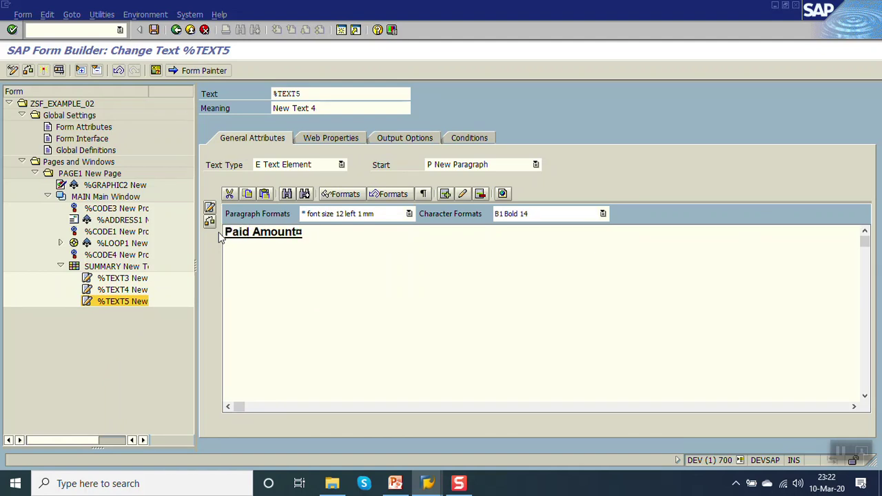
click(405, 138)
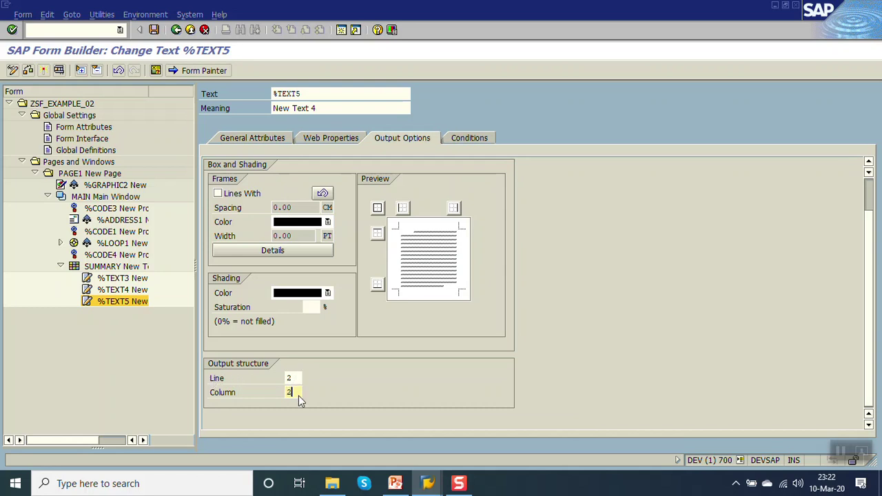
key(ctrl+s)
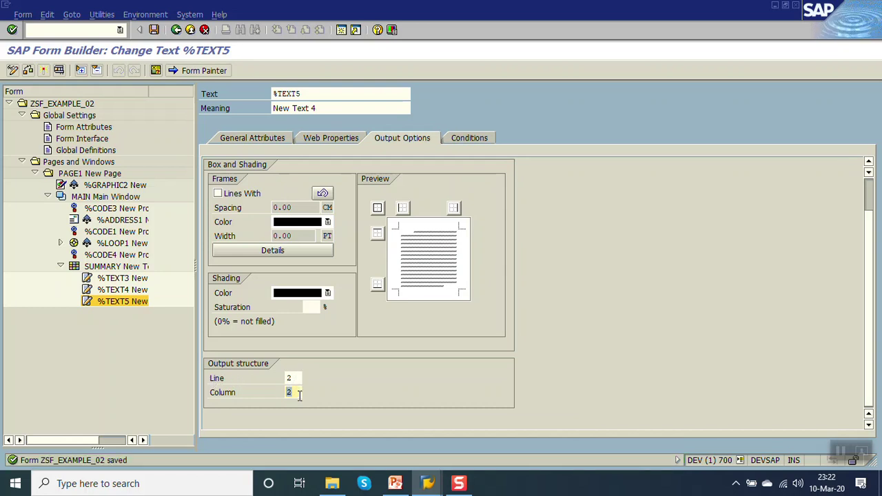
- Paste another copy as %TEXT6 and change its text to 'Balance Amount'
right_click(113, 304)
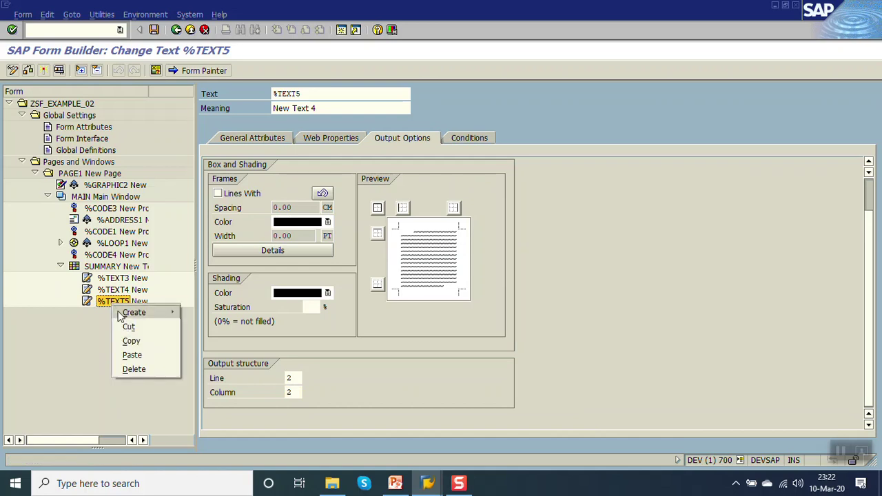
click(131, 355)
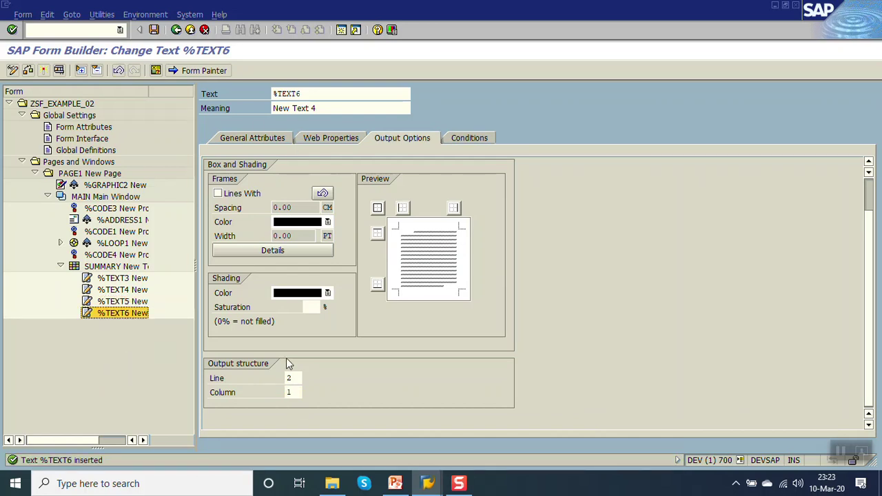
click(257, 136)
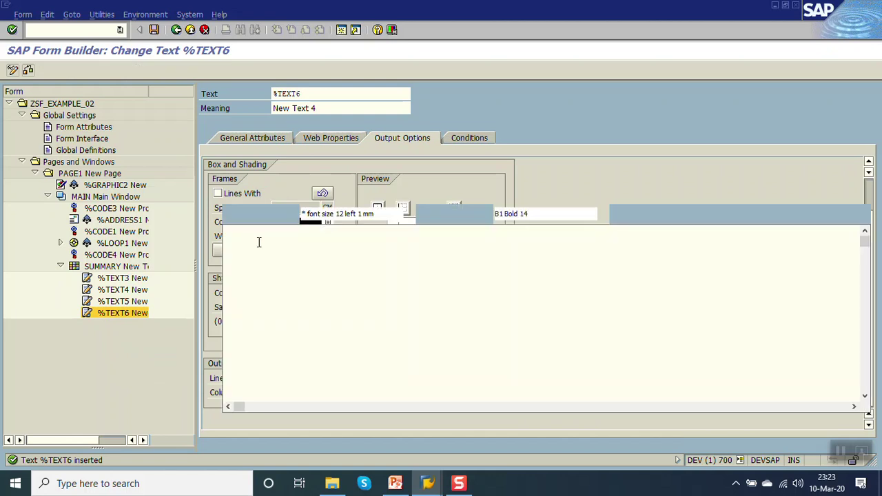
key(Delete)
key(Delete)
key(Delete)
key(Delete)
text(Balance Amount)
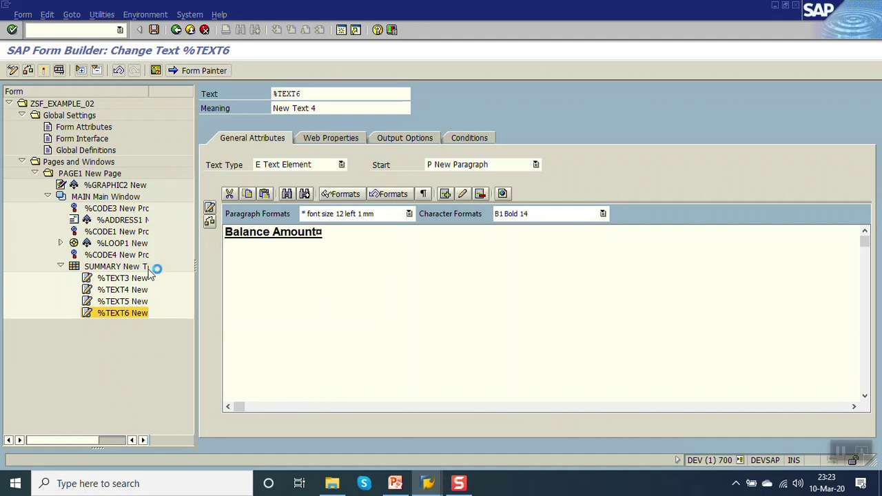
- Set %TEXT6's output column to 3 and activate the form
click(405, 143)
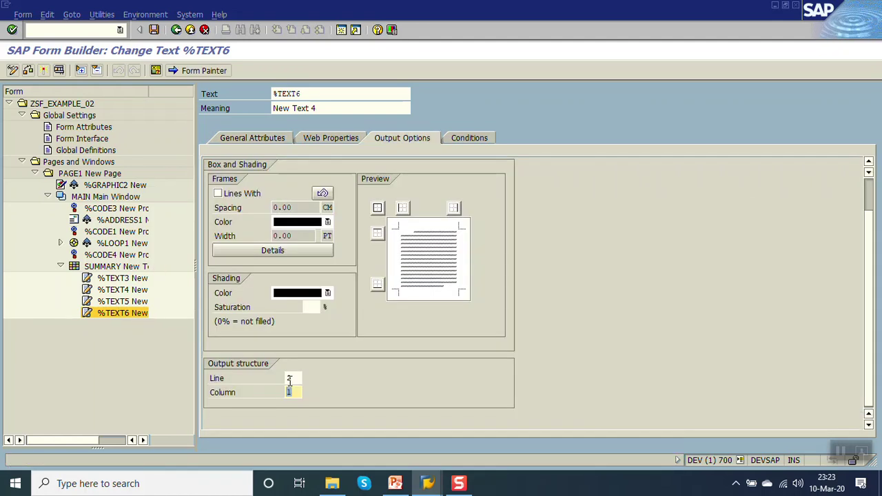
double_click(295, 392)
text(3)
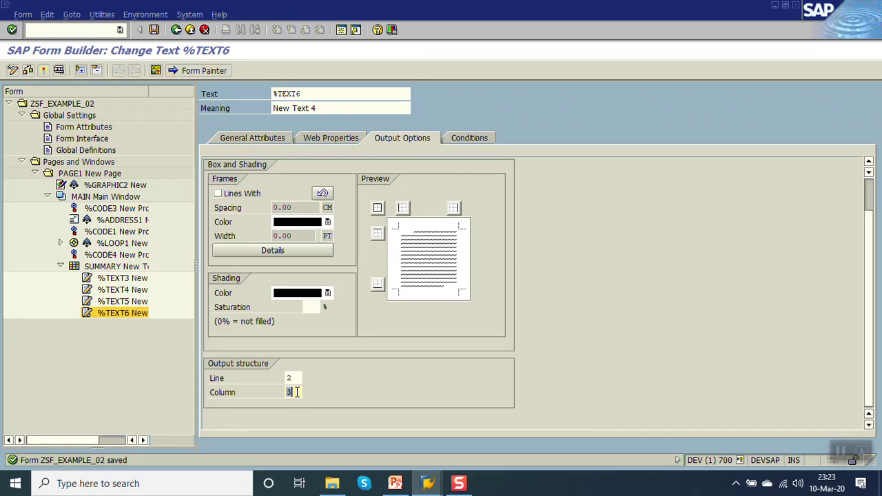
key(ctrl+F3)
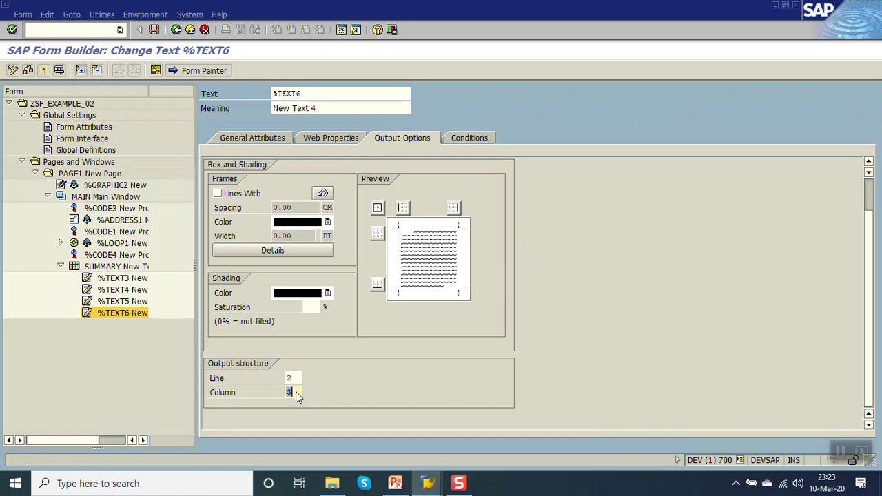
double_click(295, 391)
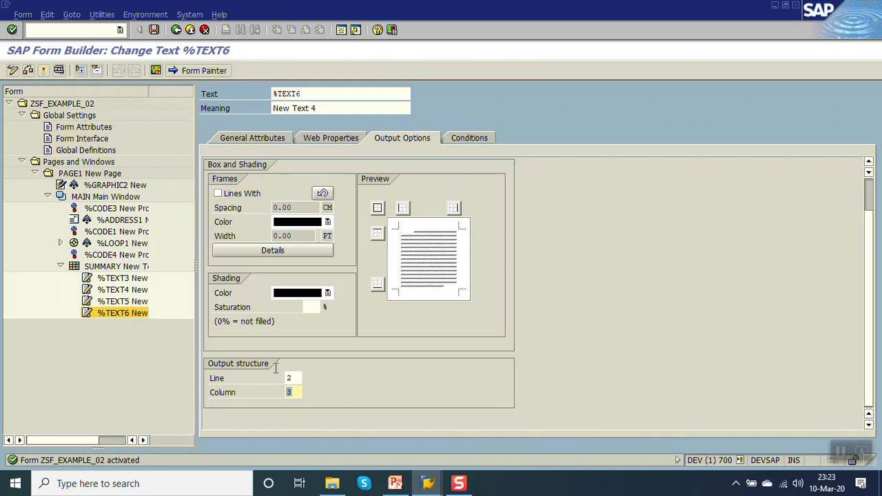
- Test the generated function module and show the print preview on LP01
click(60, 70)
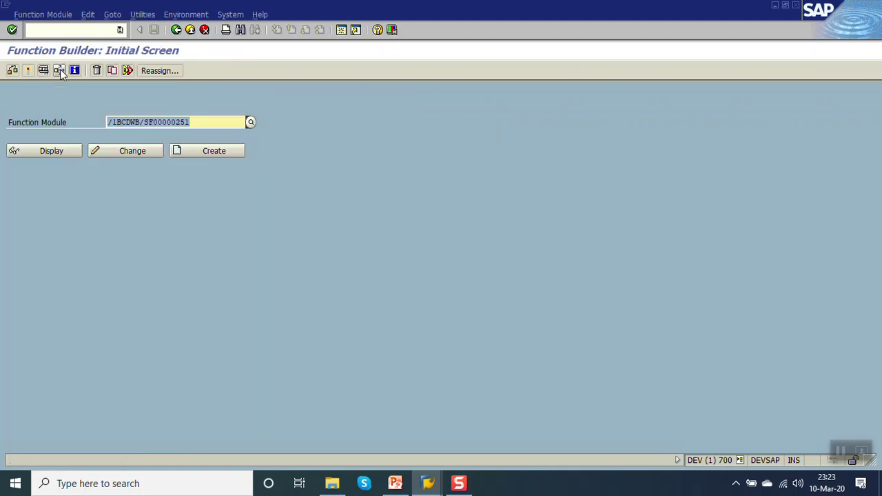
click(58, 69)
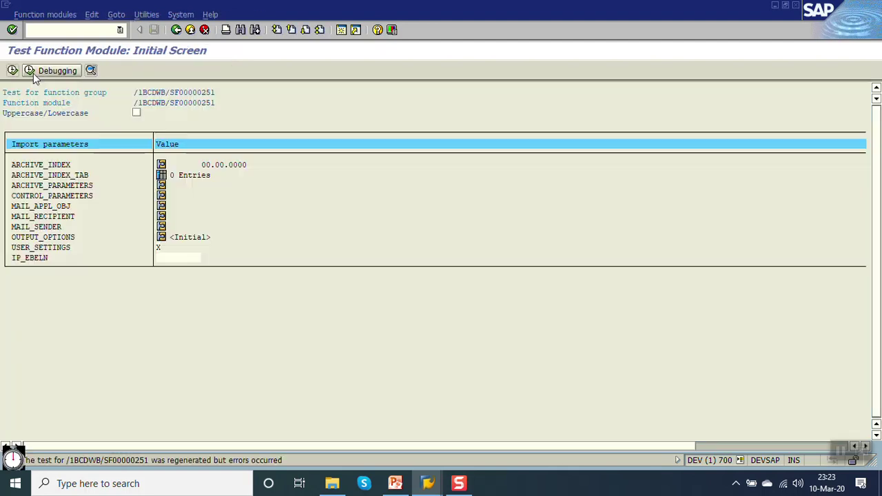
click(12, 71)
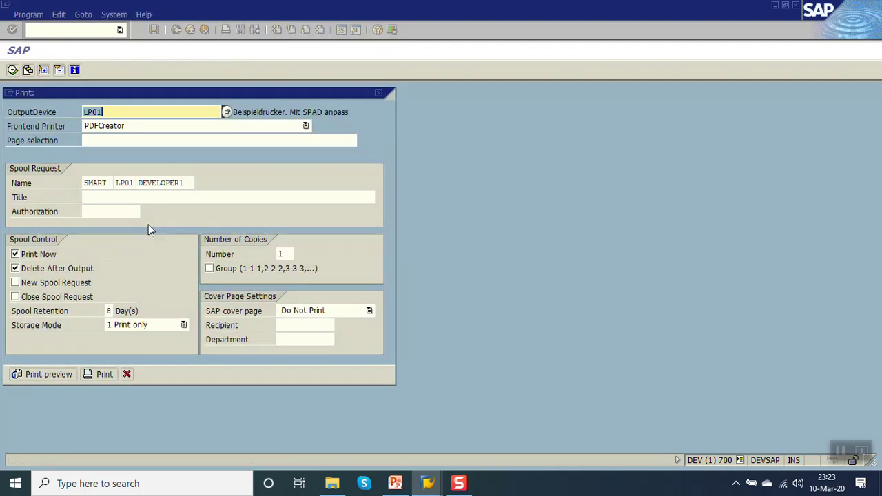
key(F8)
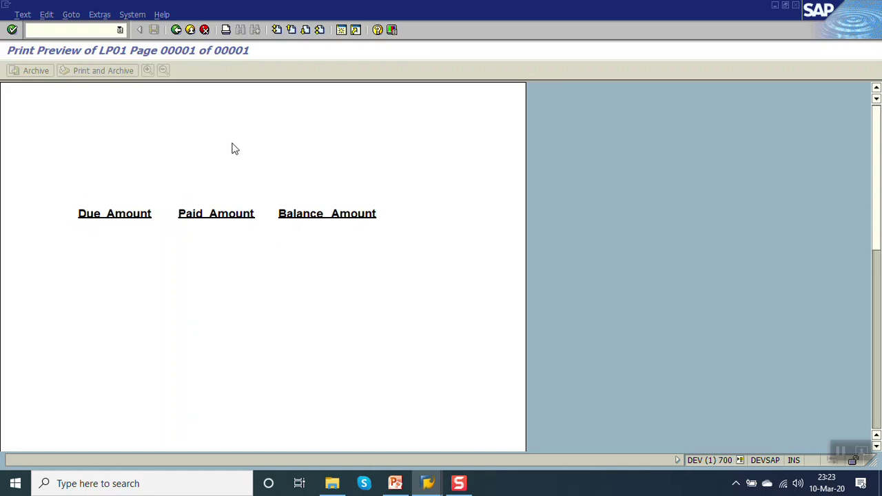
- Leave the preview and back out through Function Builder to the Smart Form
click(176, 35)
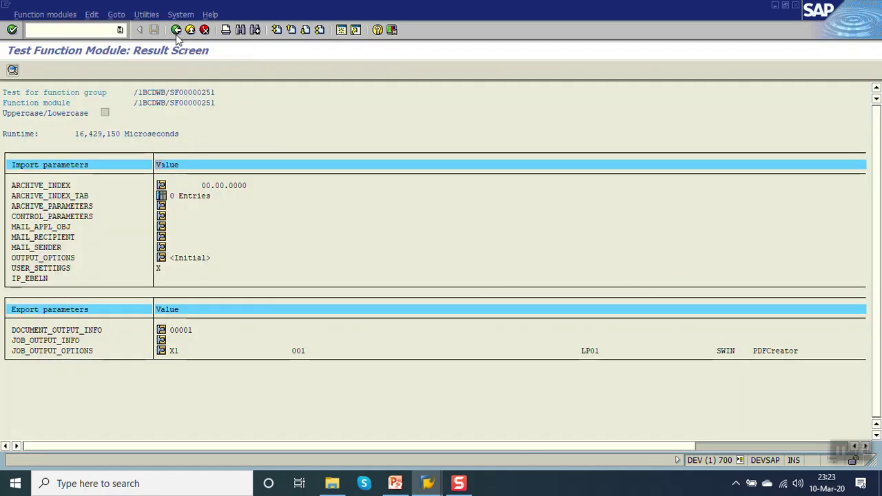
click(176, 36)
click(176, 35)
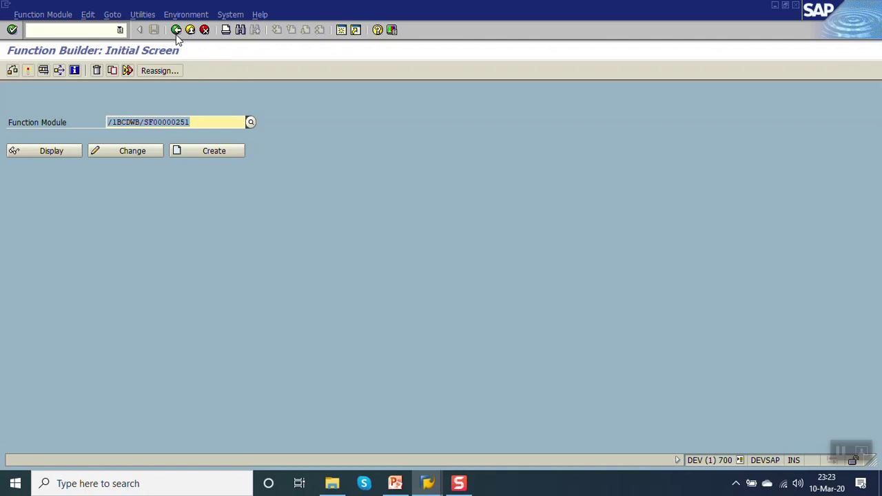
click(176, 34)
- Change line R1's first-column width unit from CM to MM and activate ZSF_EXAMPLE_02
click(112, 281)
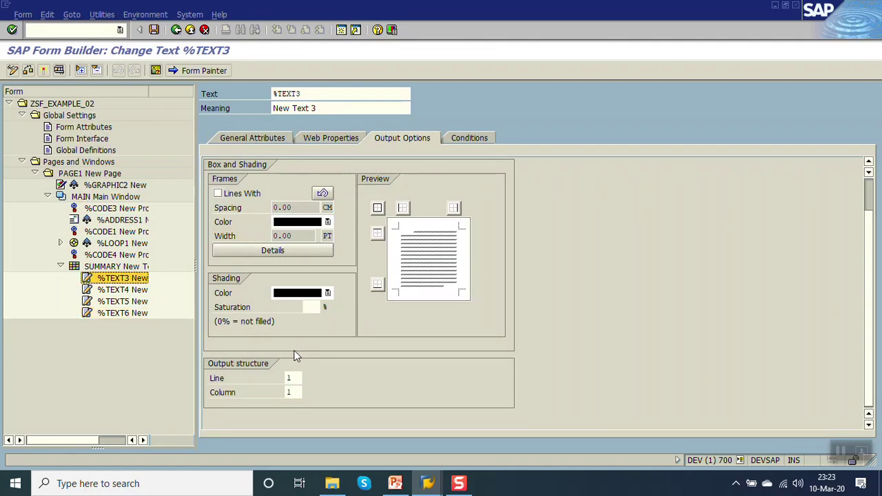
click(267, 139)
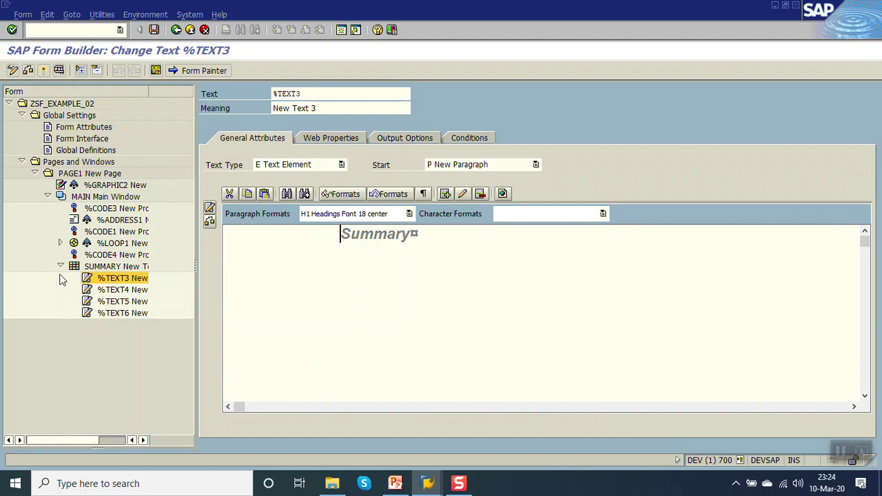
click(97, 266)
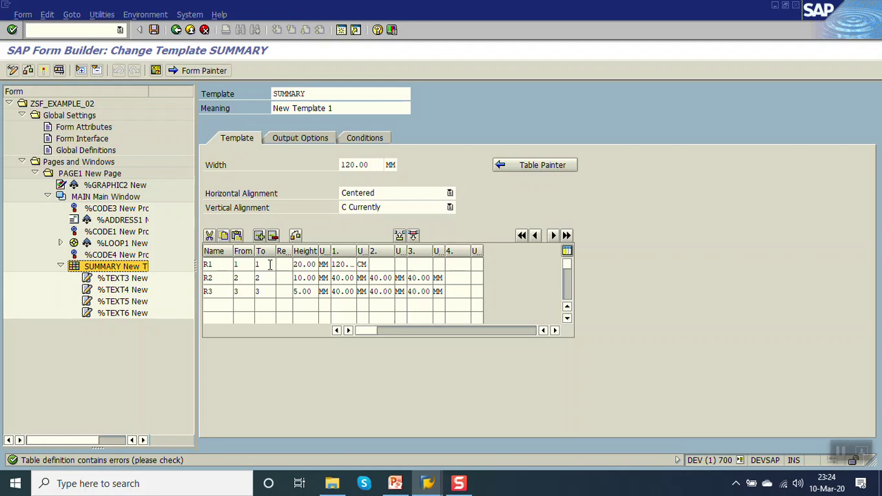
click(361, 264)
key(BackSpace)
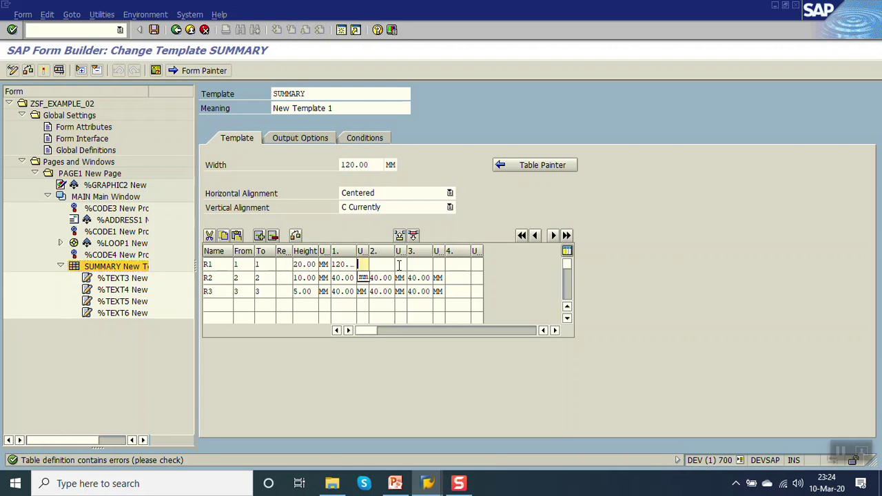
text(MM)
key(Return)
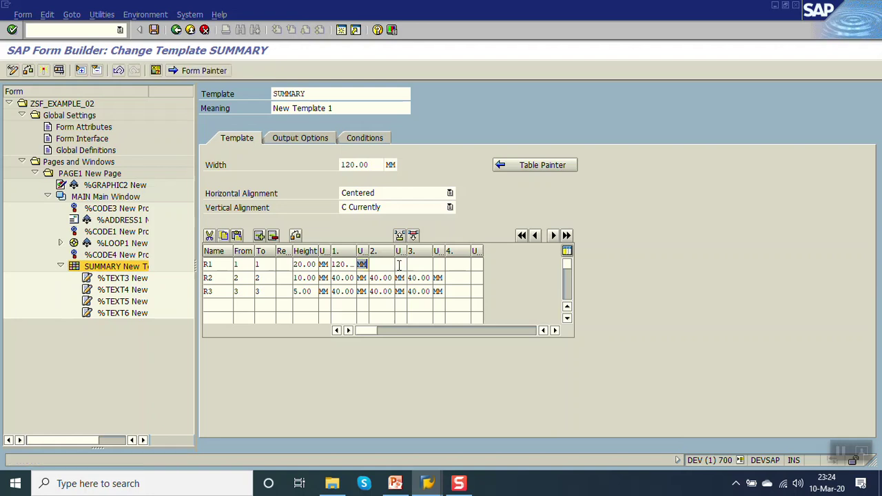
key(ctrl+F3)
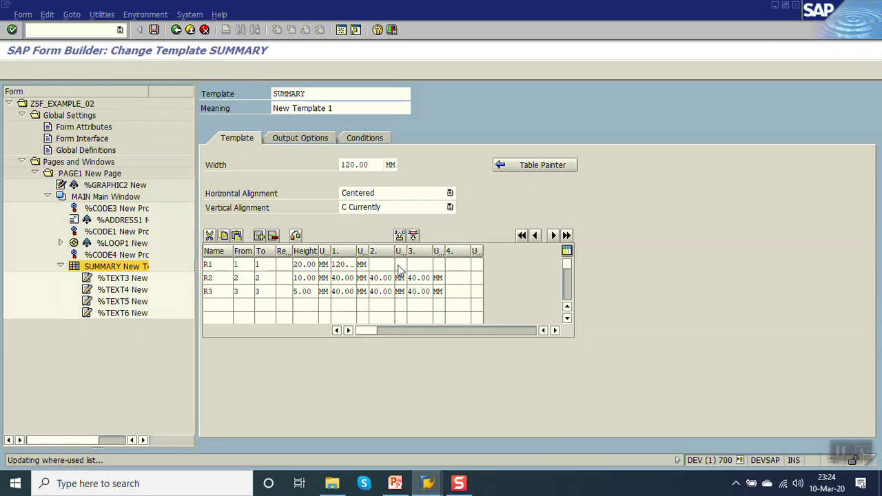
- Preview the test output showing 'Summary' above the three amount headings, then return to SUMMARY
key(F8)
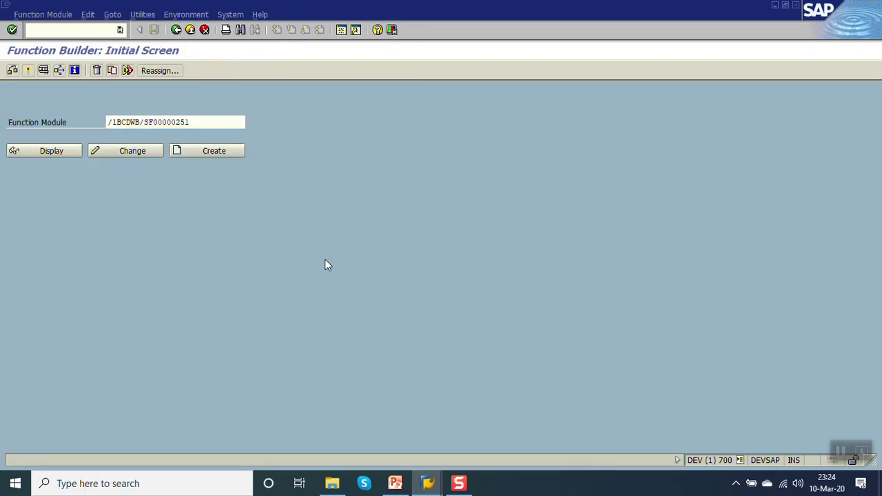
key(F8)
key(F8)
key(F8)
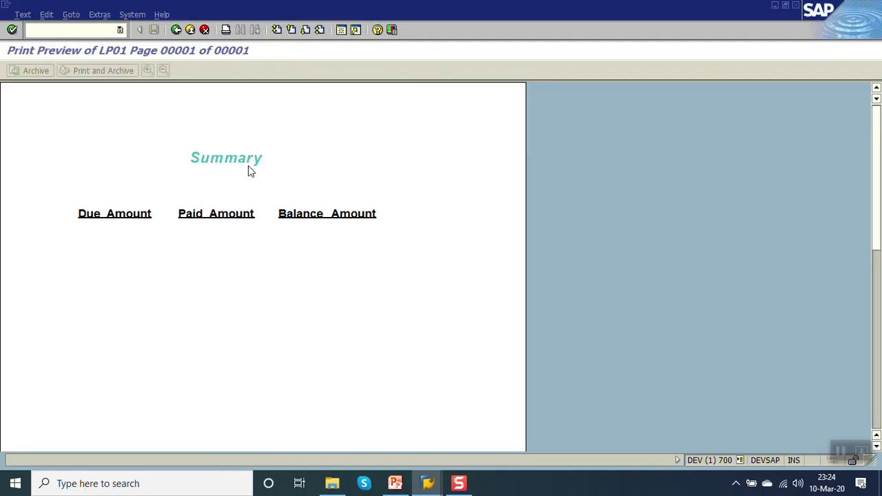
click(176, 30)
click(176, 31)
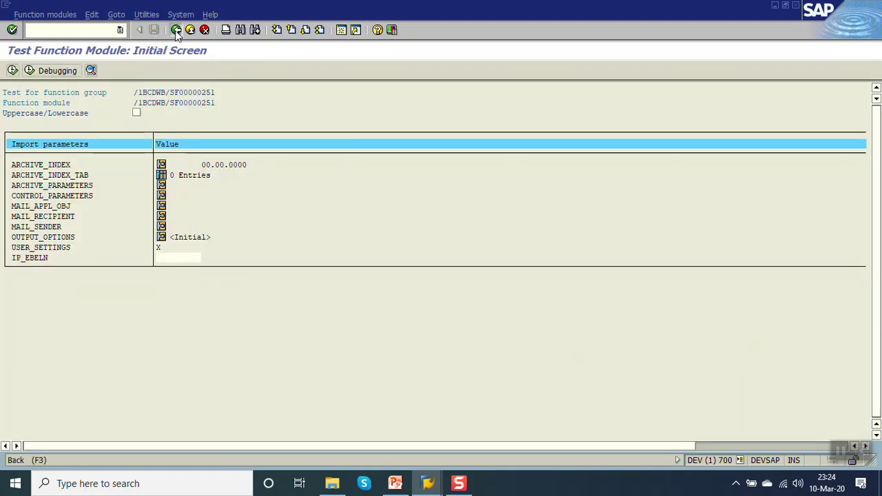
click(176, 30)
click(176, 30)
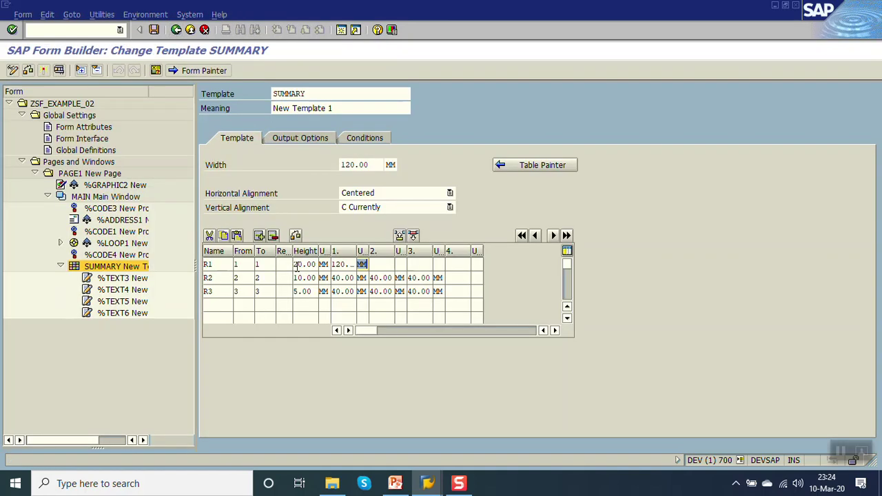
- Set line R1's height to 10 mm, save ZSF_EXAMPLE_02, and view the table layout
text(10)
key(Down)
key(Down)
key(Up)
key(Return)
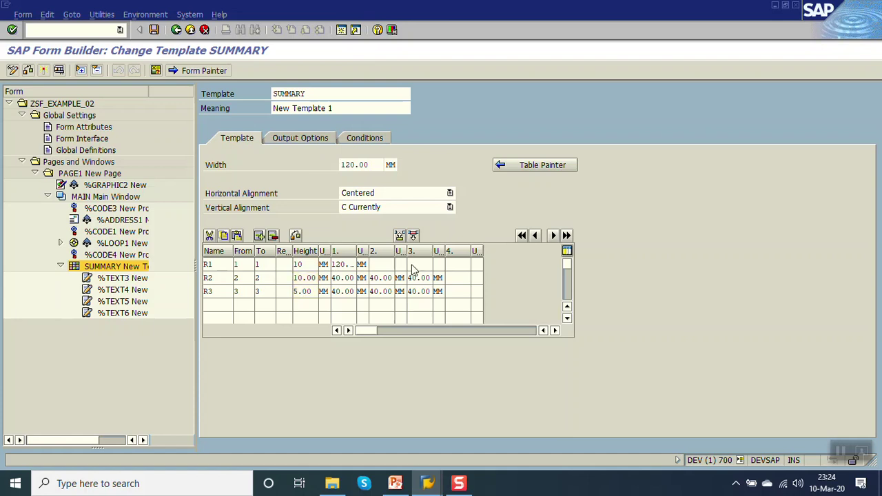
key(ctrl+s)
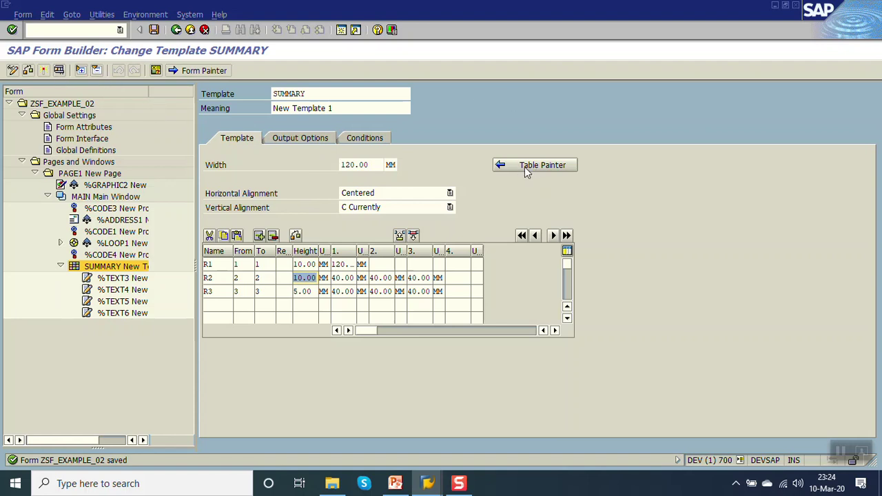
click(530, 168)
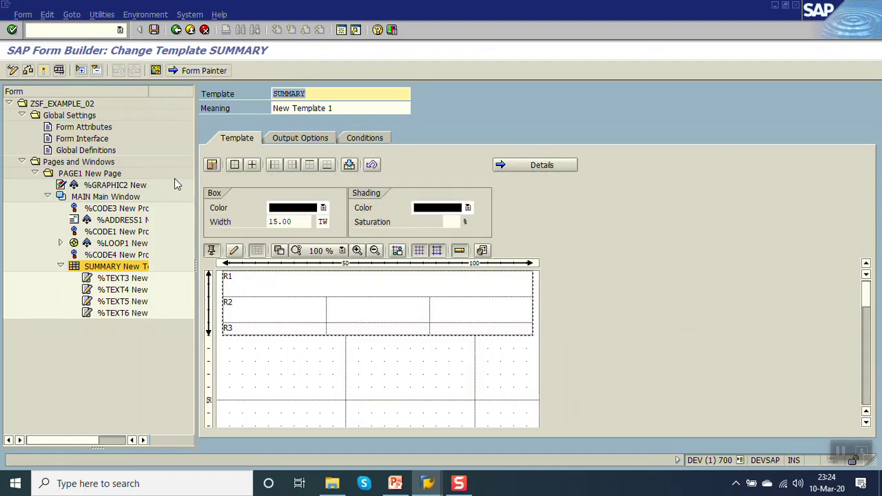
- Apply the second framed full-grid line pattern to the SUMMARY table and activate ZSF_EXAMPLE_02
click(214, 169)
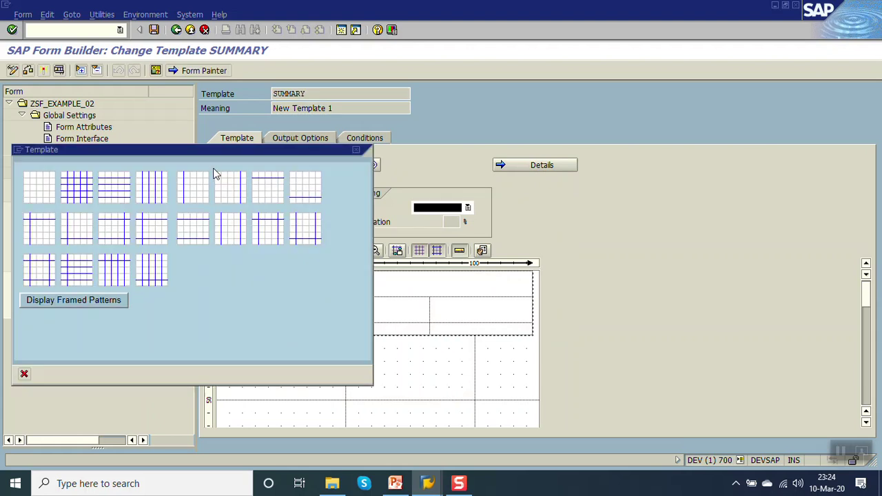
click(71, 303)
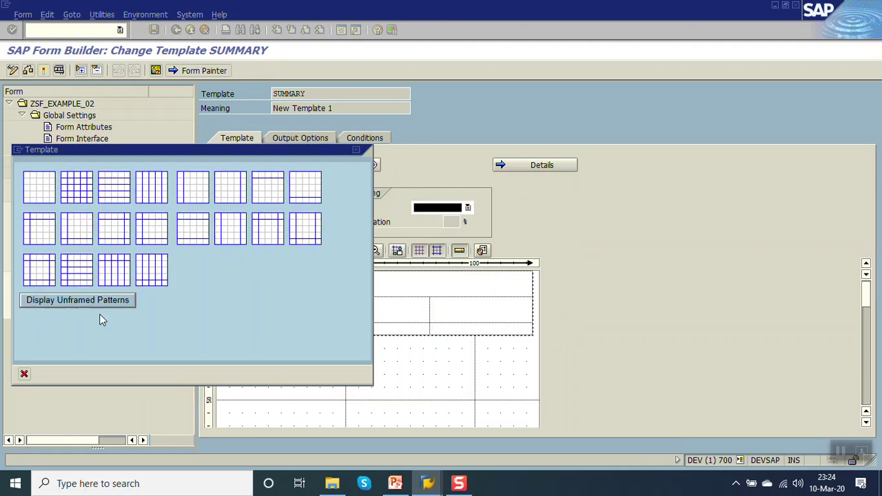
click(77, 187)
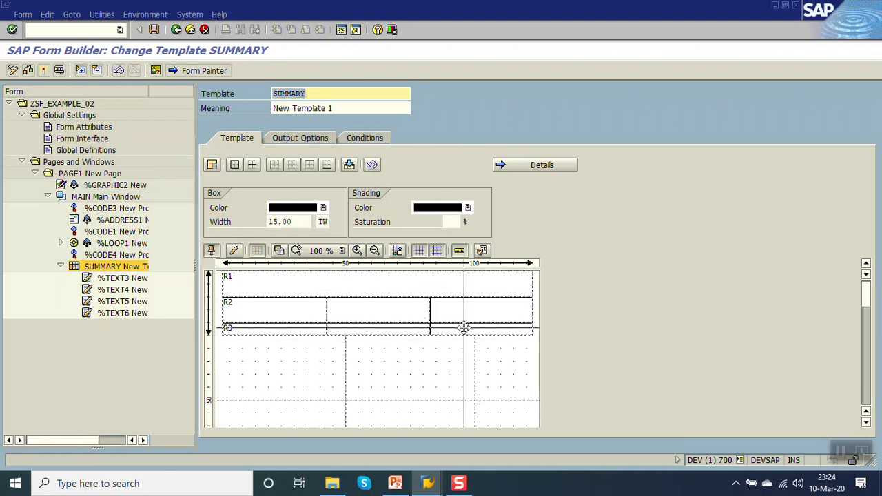
click(42, 71)
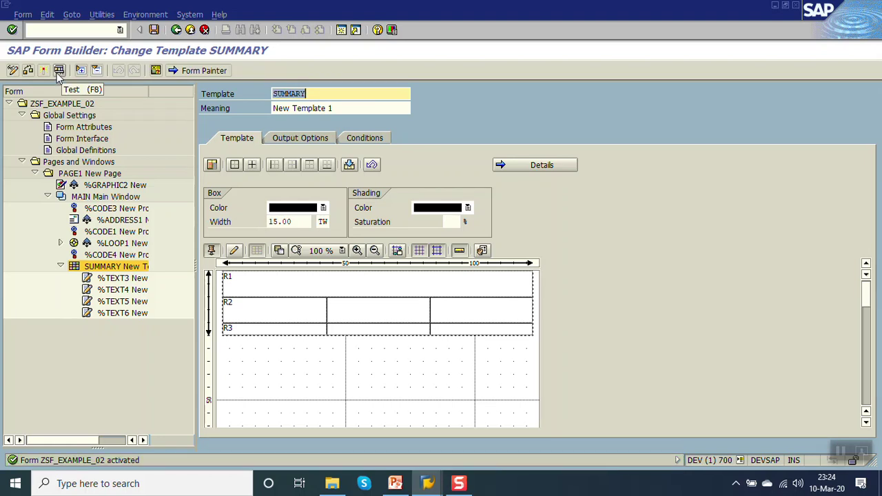
- Test-run the form in print preview on LP01 to check the bordered Summary table, then go back
click(59, 71)
click(58, 71)
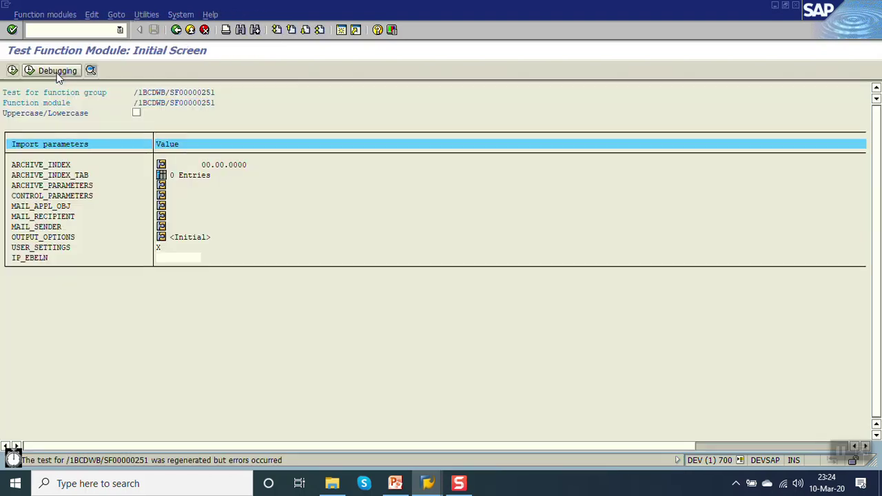
key(F8)
key(shift+F8)
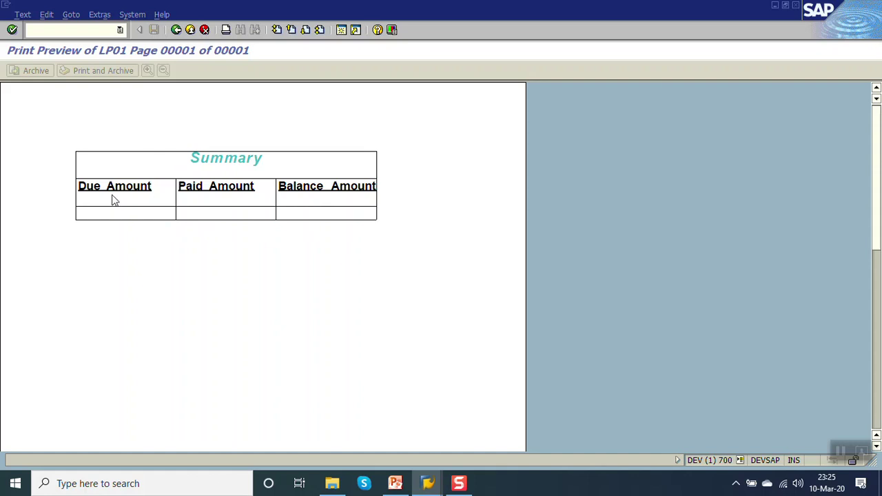
click(174, 34)
click(174, 33)
click(174, 33)
- Select all cells of header row R2 in the SUMMARY table and shade them light grey
click(174, 33)
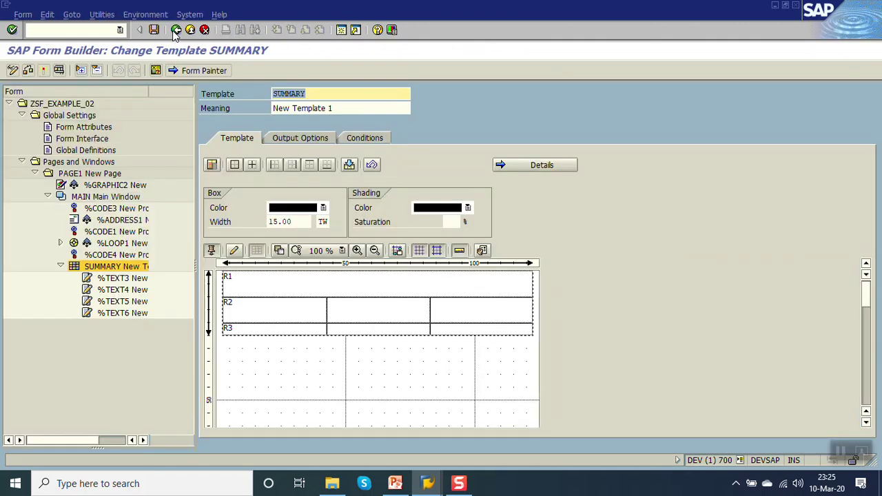
click(277, 309)
drag(375, 310, 459, 309)
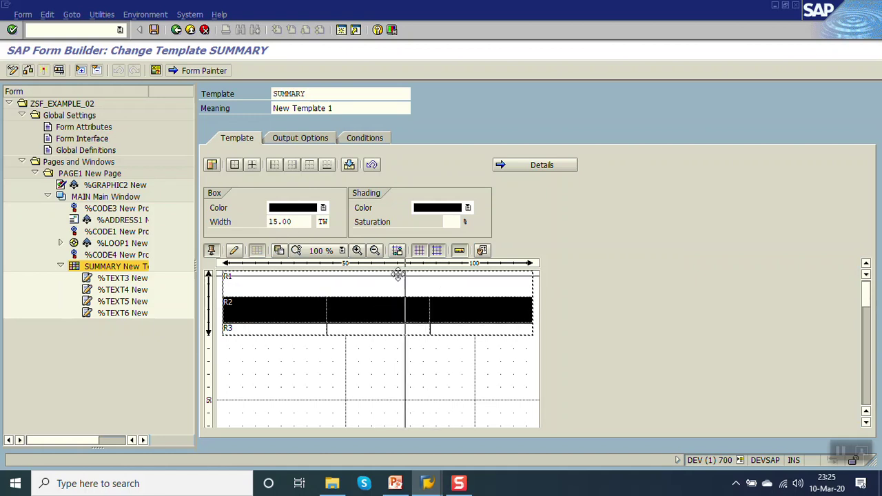
click(323, 208)
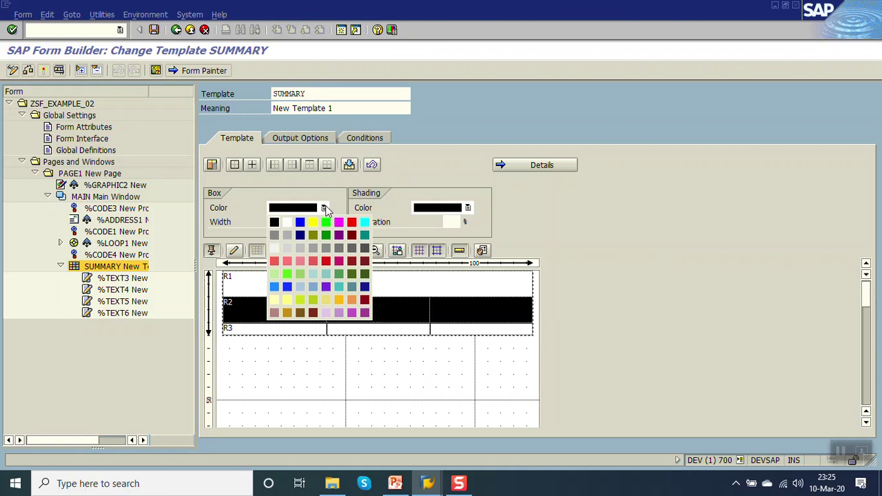
click(487, 198)
click(468, 208)
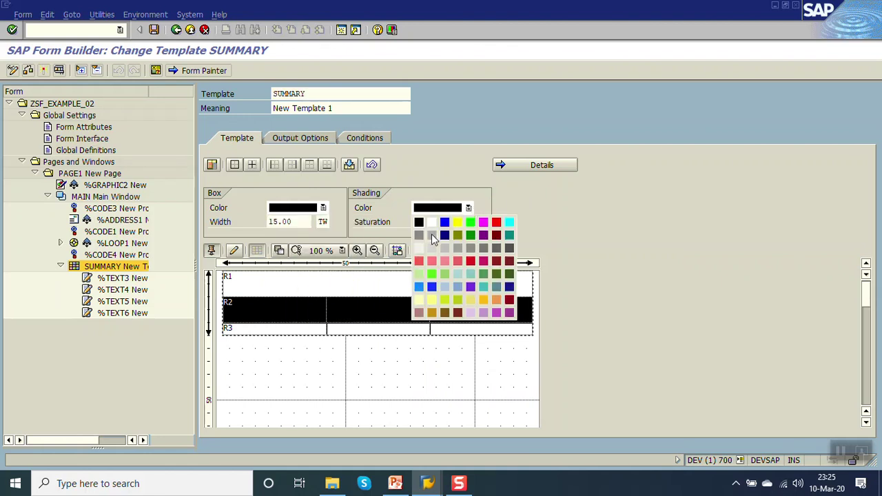
click(431, 235)
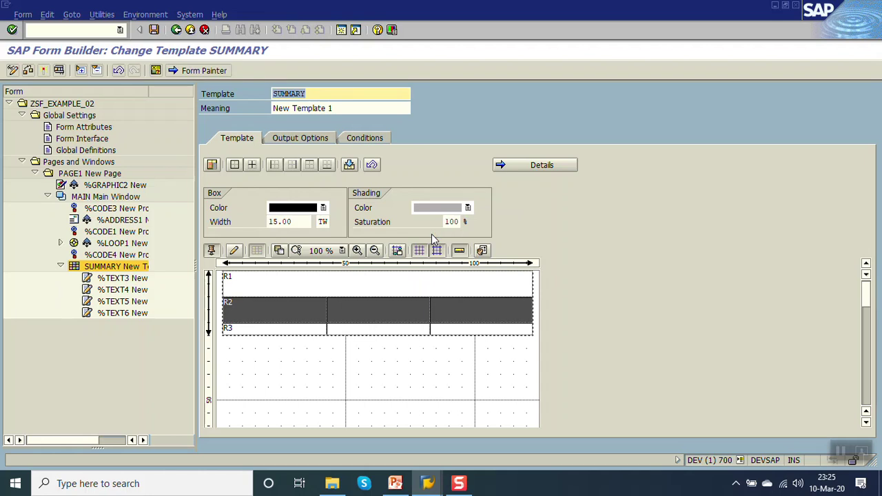
- Save the form changes and start a test run
click(372, 276)
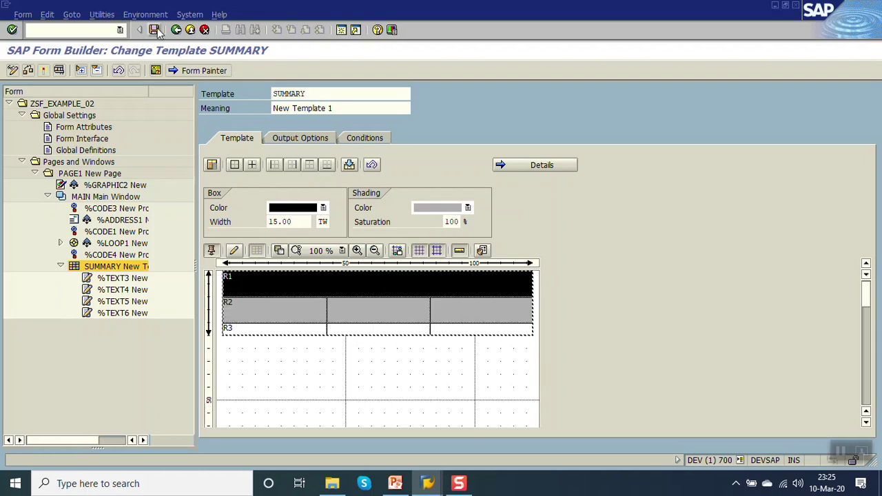
key(ctrl+s)
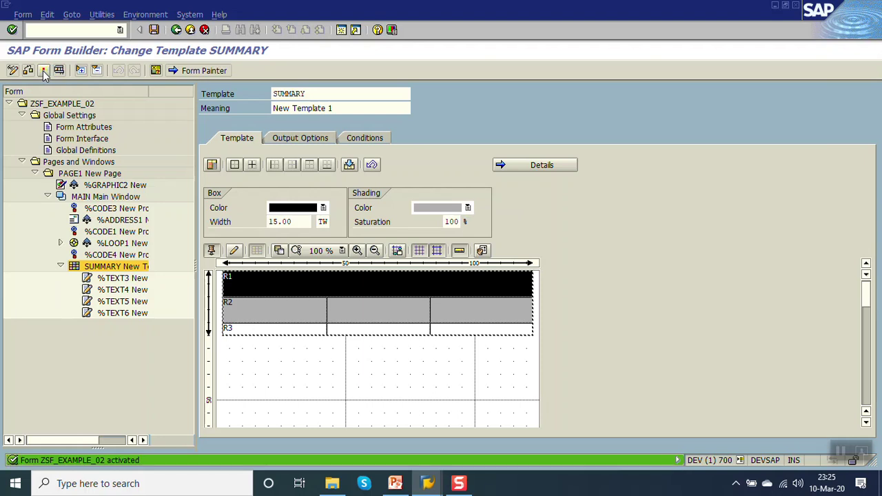
click(43, 71)
- Preview the form output to check the grey header row, then return to the SUMMARY template
click(43, 71)
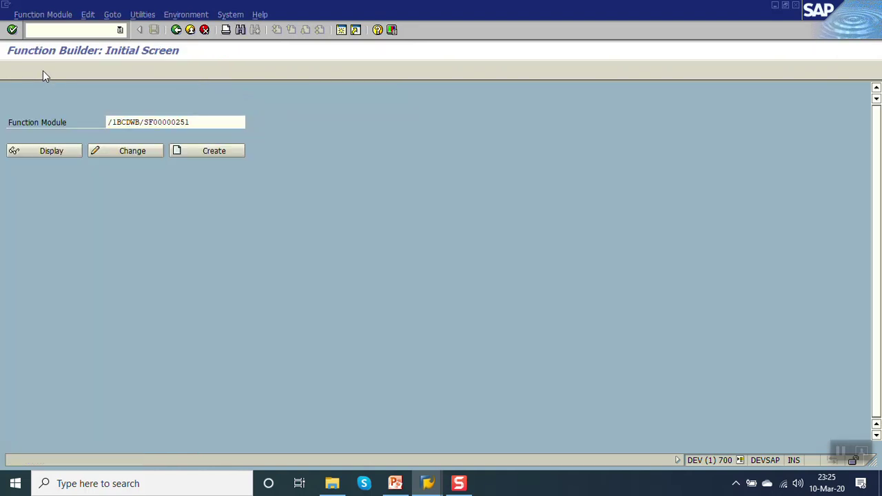
key(F8)
key(F8)
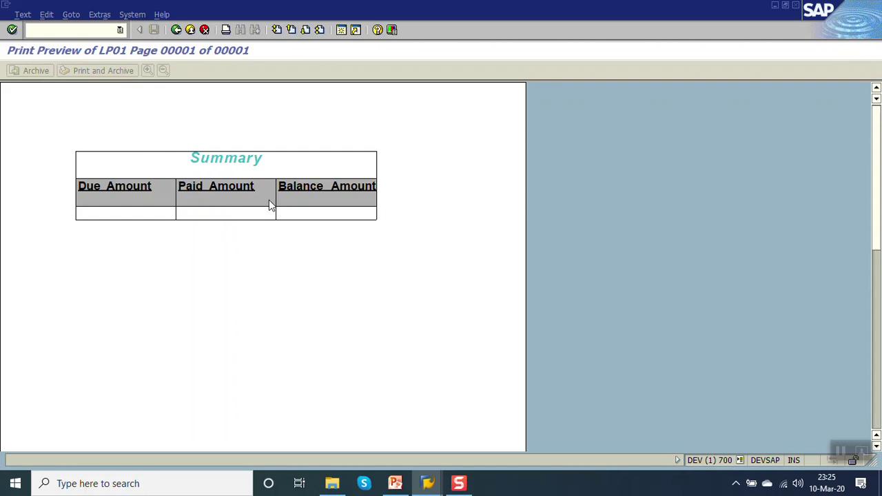
click(176, 29)
click(177, 30)
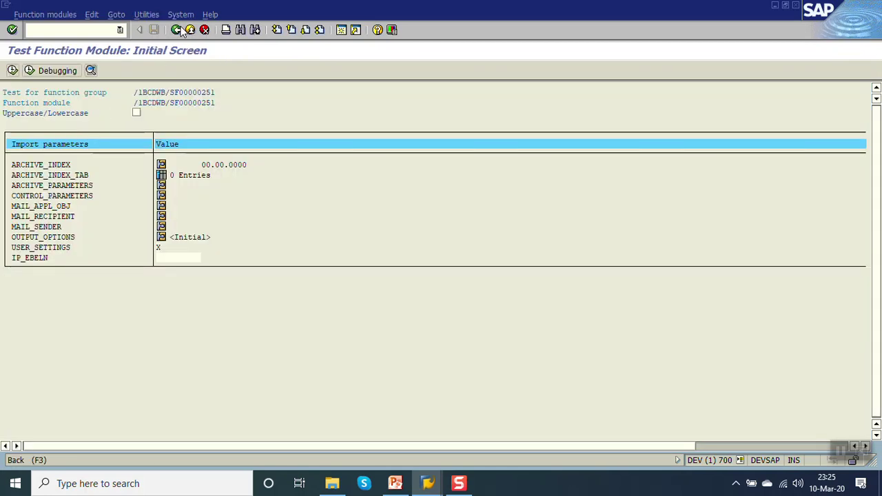
click(179, 31)
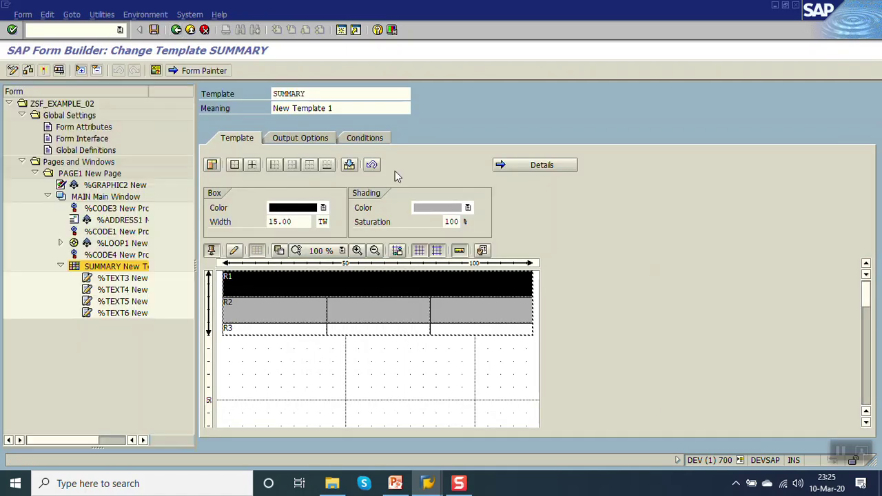
- Confirm R2's grey shading is unchanged and bring up actions for the %TEXT6 node
click(467, 208)
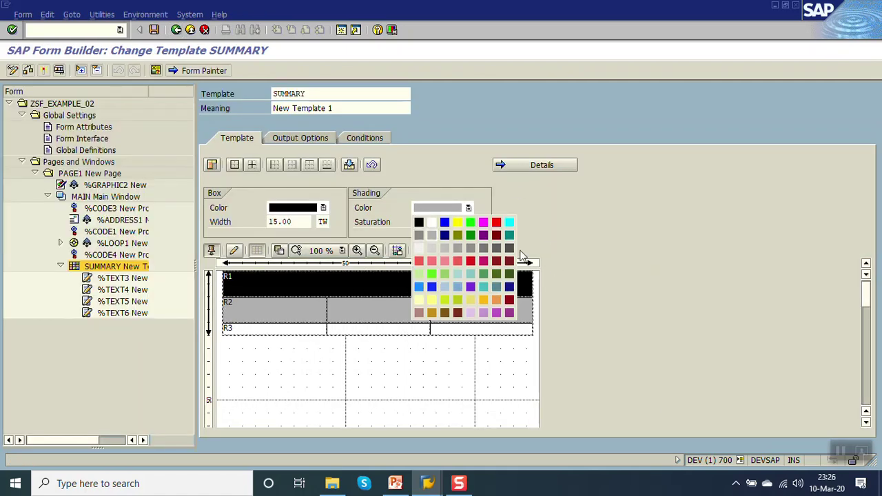
click(522, 221)
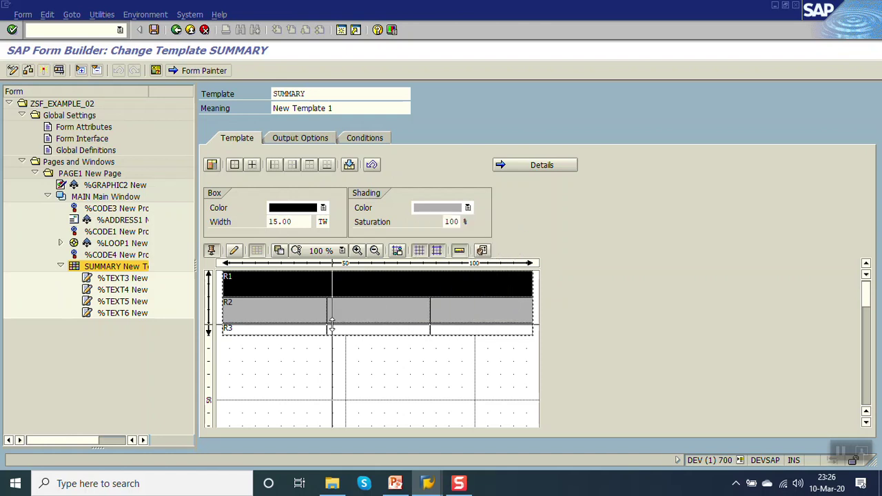
click(106, 316)
right_click(105, 315)
- Create text node %TEXT7 after %TEXT6 containing the field &GV_DUE& and save
mouse_move(130, 323)
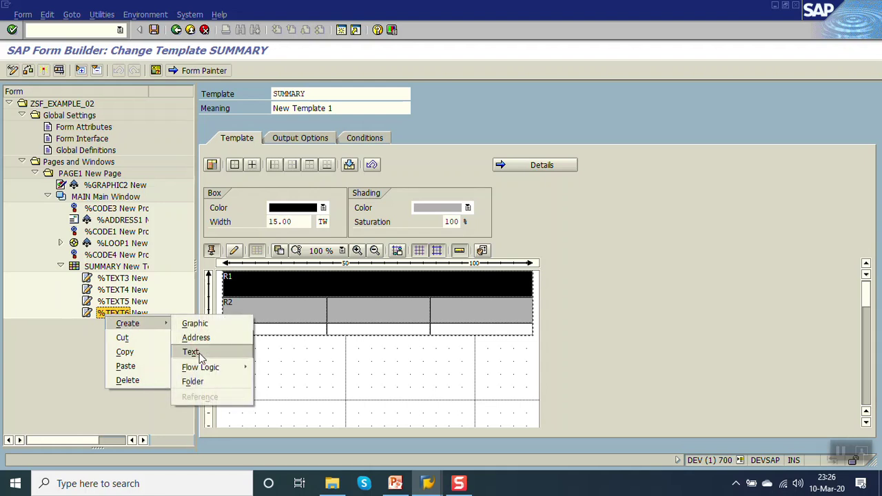
click(198, 353)
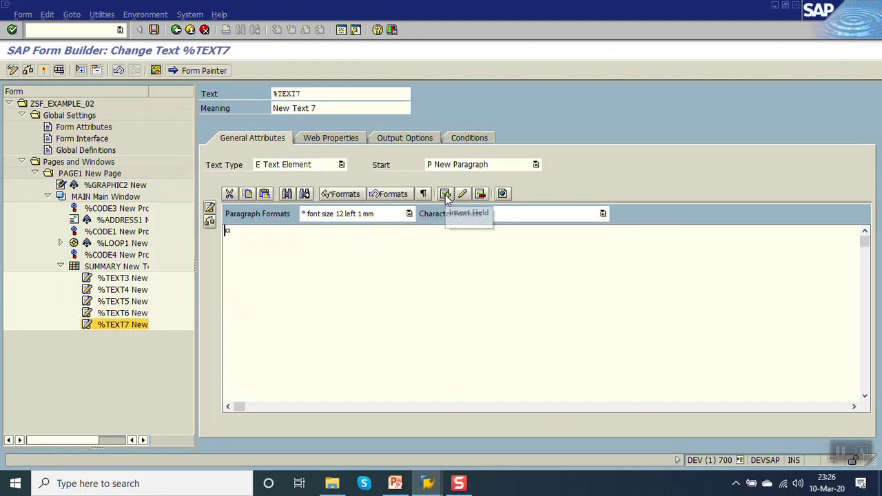
click(446, 194)
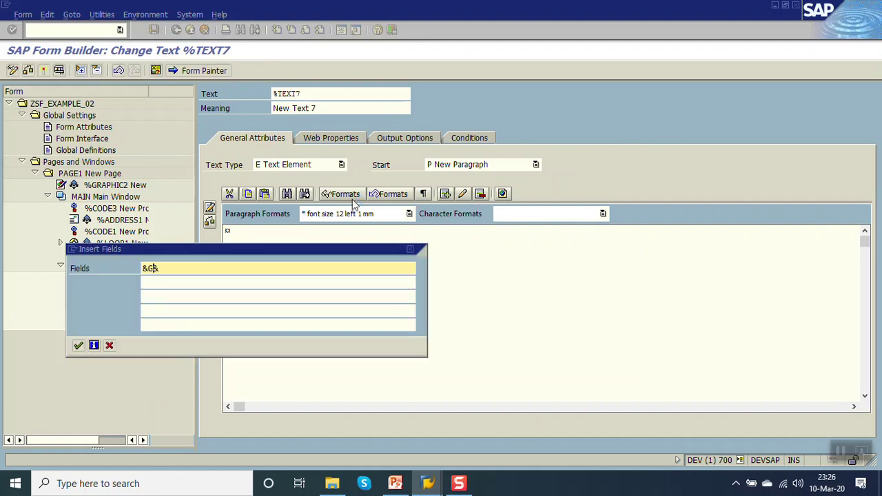
text(&GV_DUE&)
key(Return)
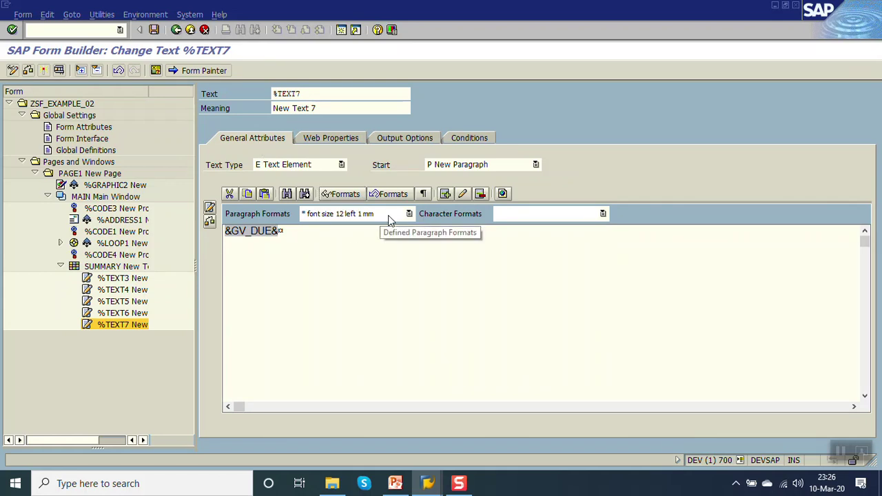
click(155, 30)
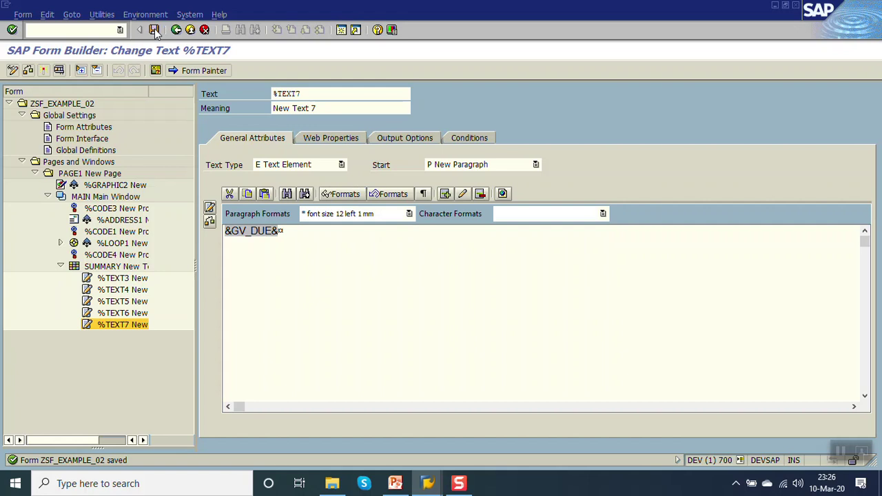
- Set %TEXT7's output structure to line 3, column 1 and save the form
click(418, 138)
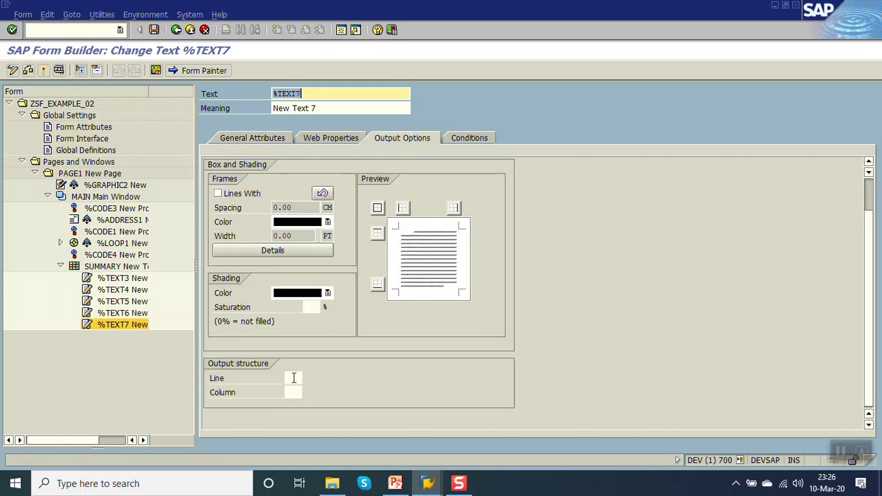
click(293, 378)
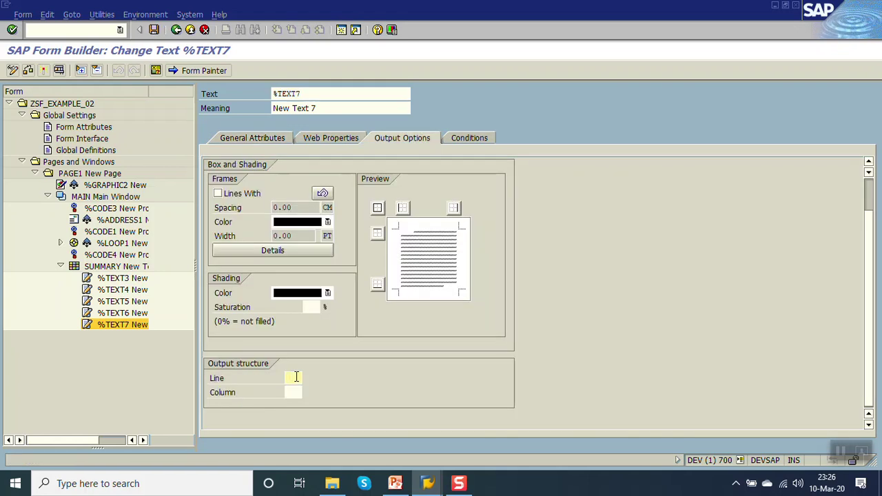
text(3)
key(Tab)
text(1)
key(Return)
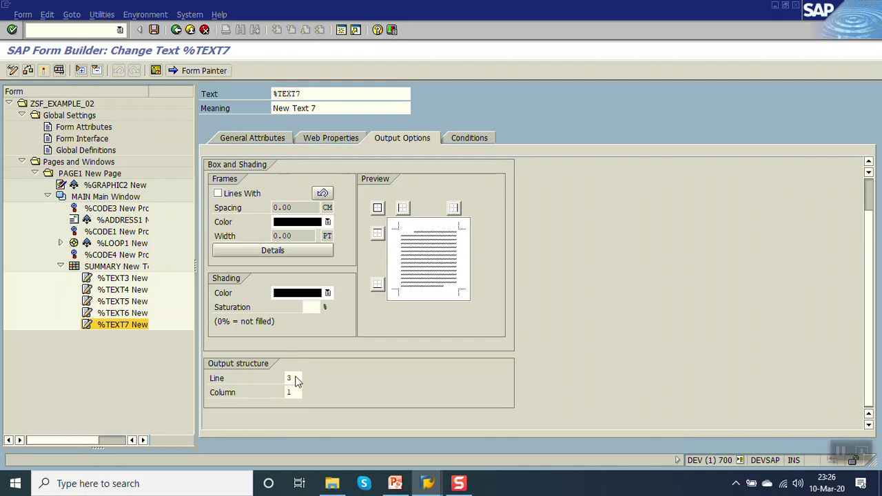
key(ctrl+s)
click(102, 329)
right_click(101, 329)
- Create text node %TEXT8 after %TEXT7 positioned at line 3, column 2, and save
mouse_move(124, 338)
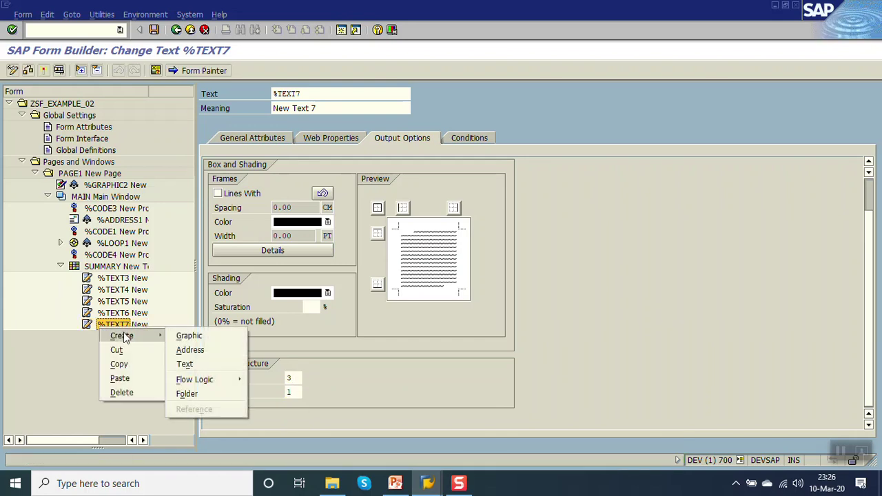
click(188, 364)
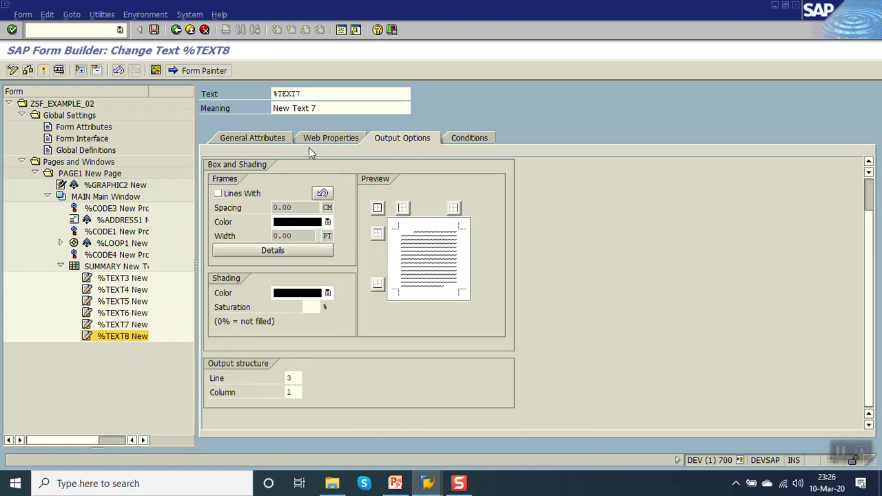
click(297, 378)
text(3)
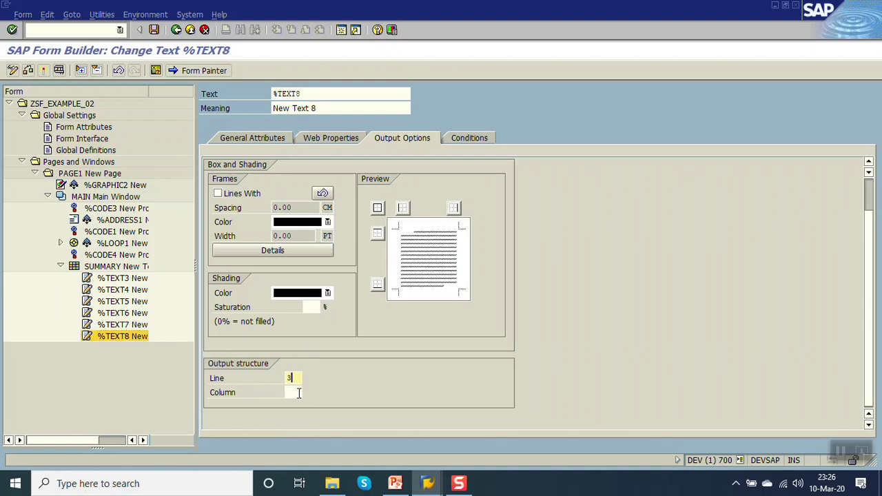
click(298, 393)
text(2)
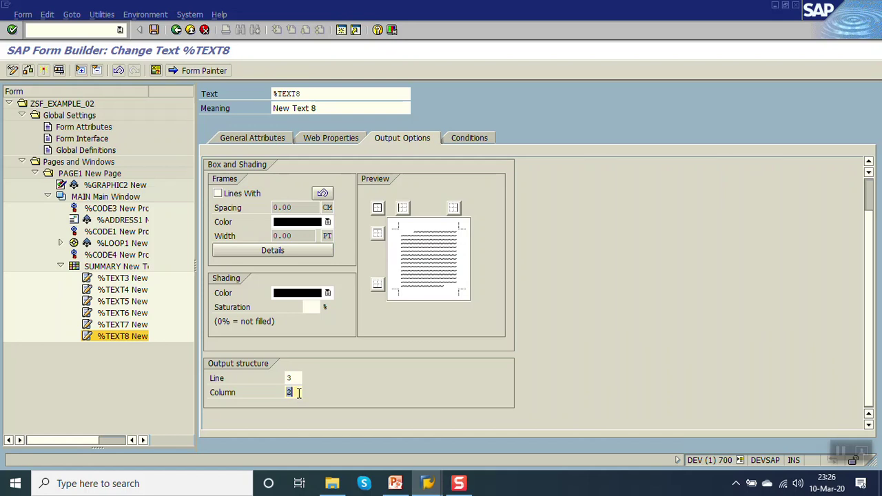
key(ctrl+s)
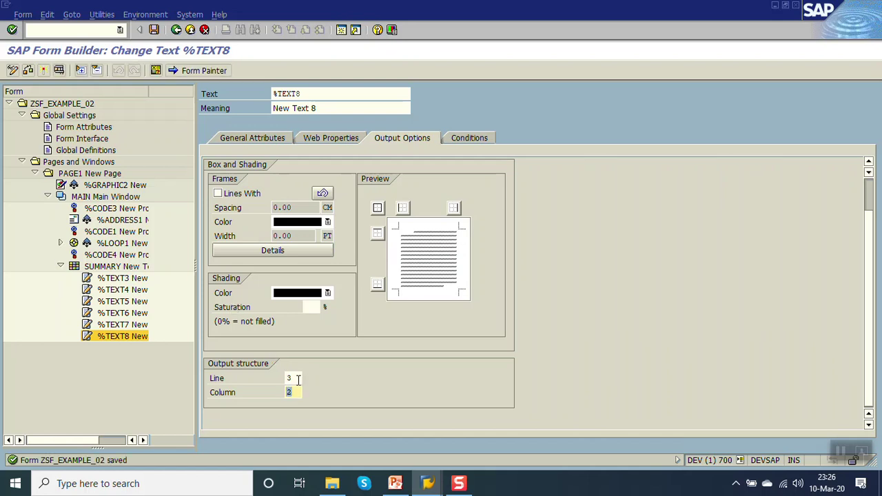
- Insert the field &GV_PAID& into %TEXT8's text and save the form
click(402, 138)
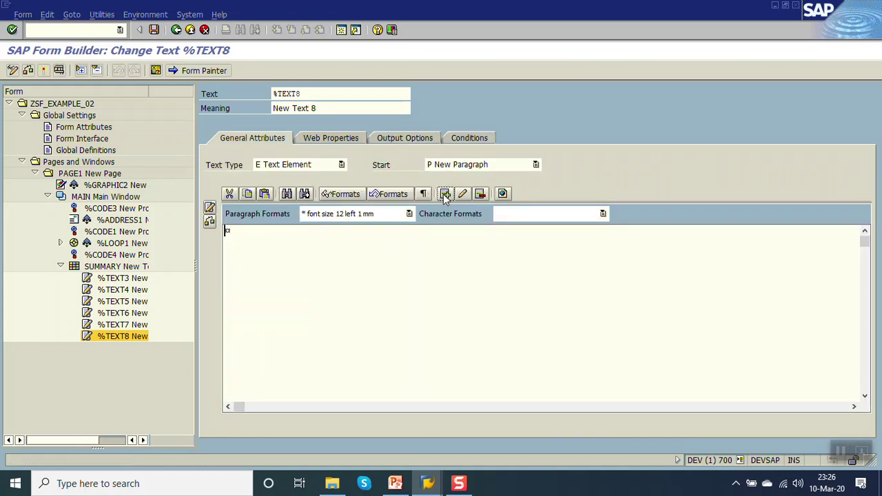
click(444, 195)
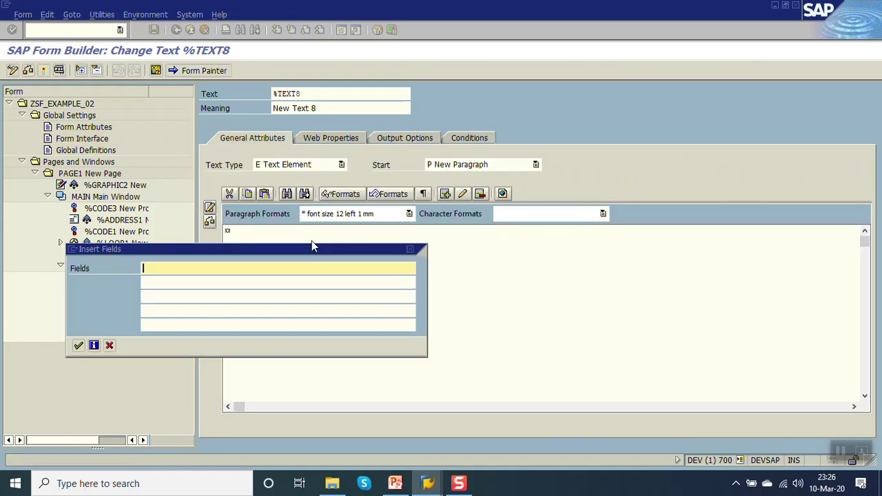
text(&GV_PAID&)
key(Return)
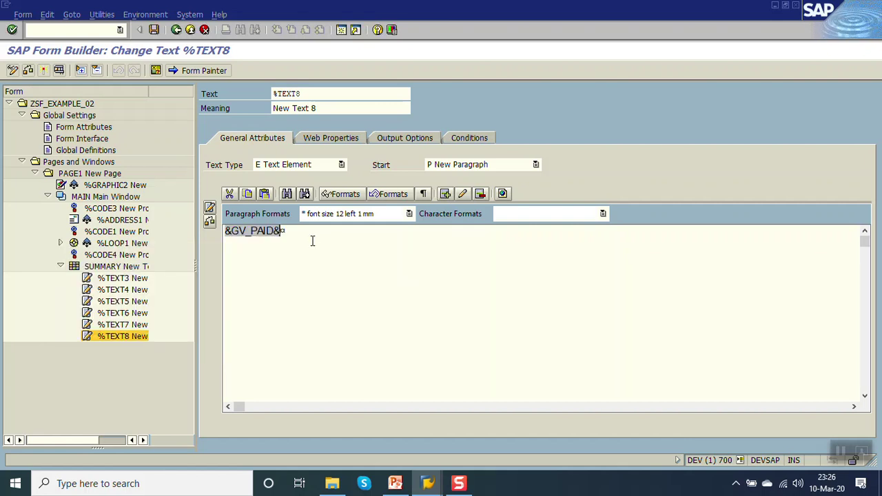
key(ctrl+s)
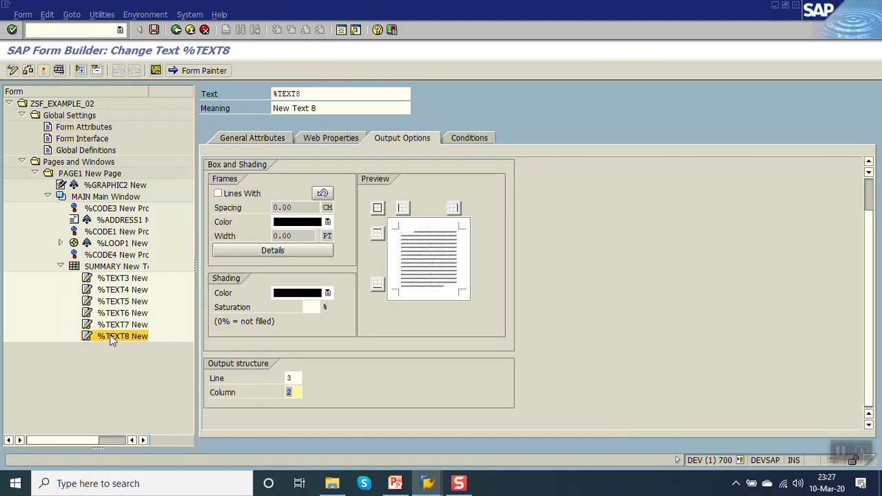
click(87, 150)
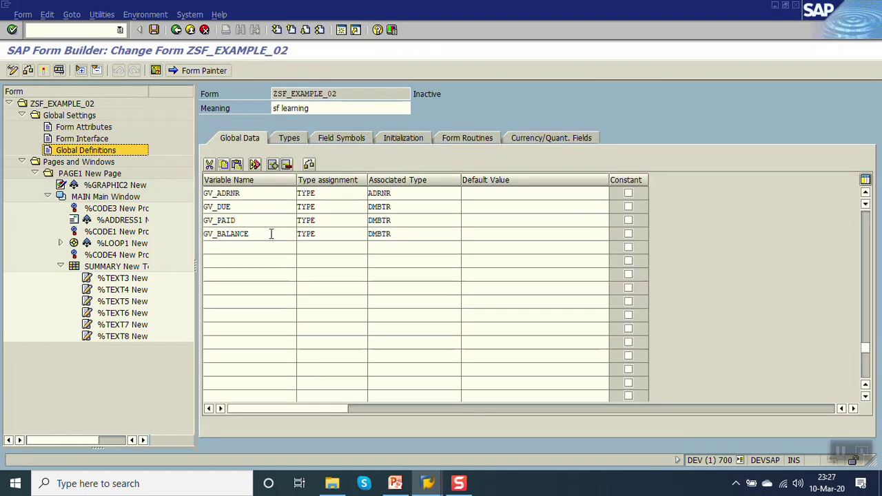
- Create text node %TEXT9 after %TEXT8 containing the field &GV_BALANCE& and save
right_click(102, 340)
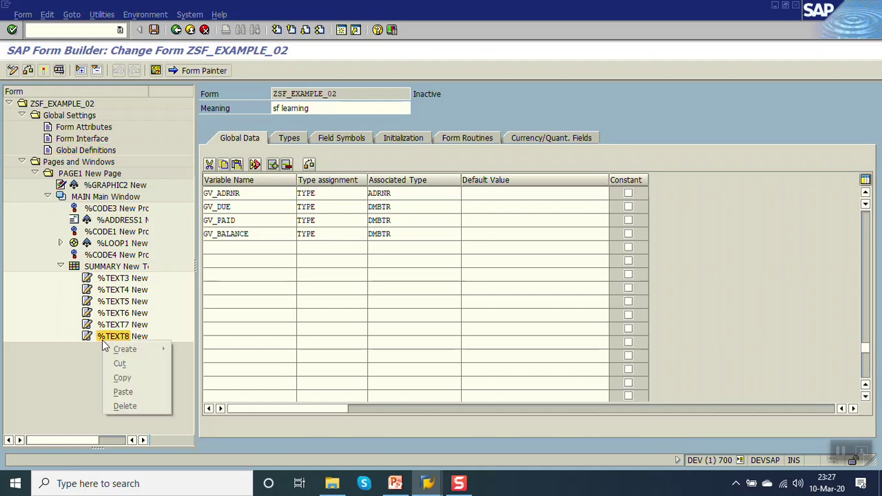
mouse_move(131, 350)
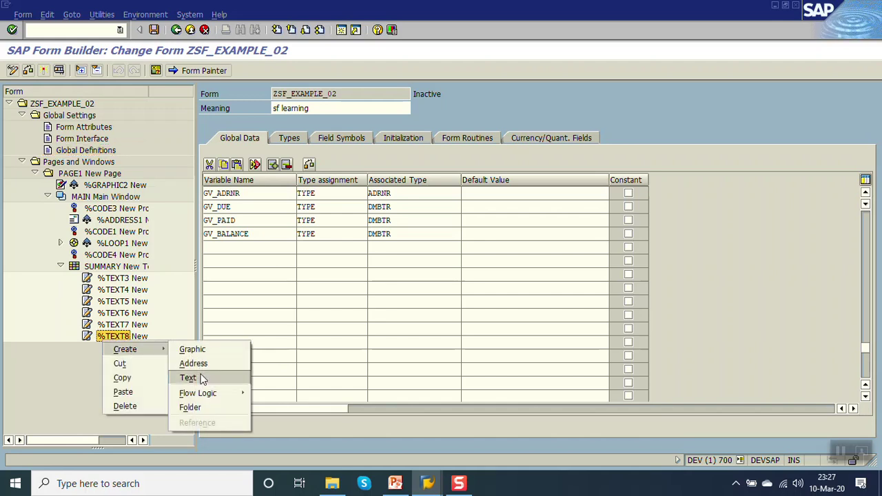
click(196, 377)
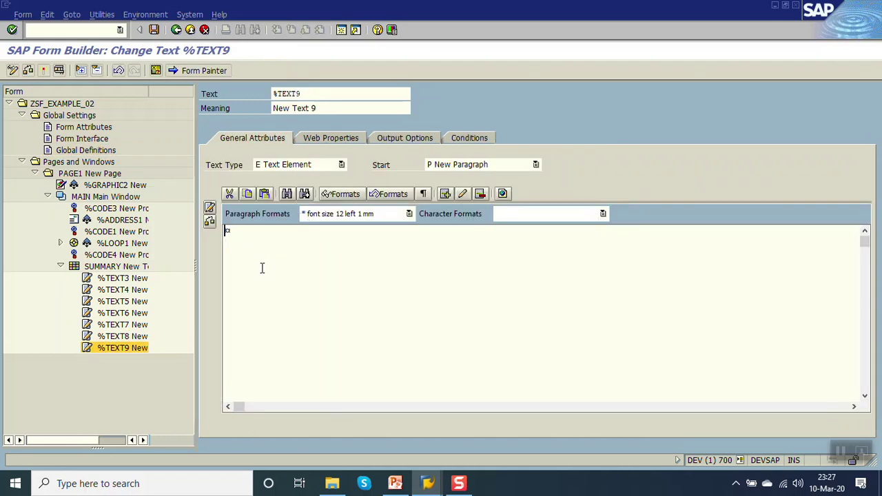
click(445, 194)
text(&G)
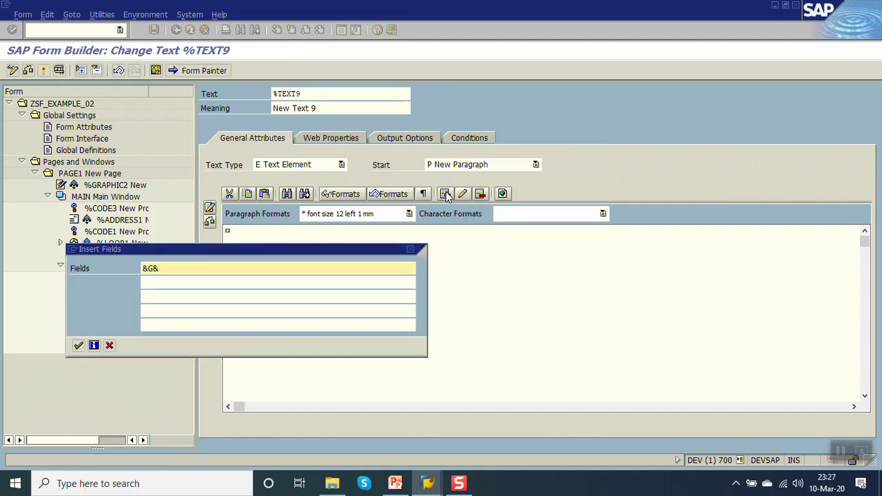
text(V_BALANCE&)
key(Return)
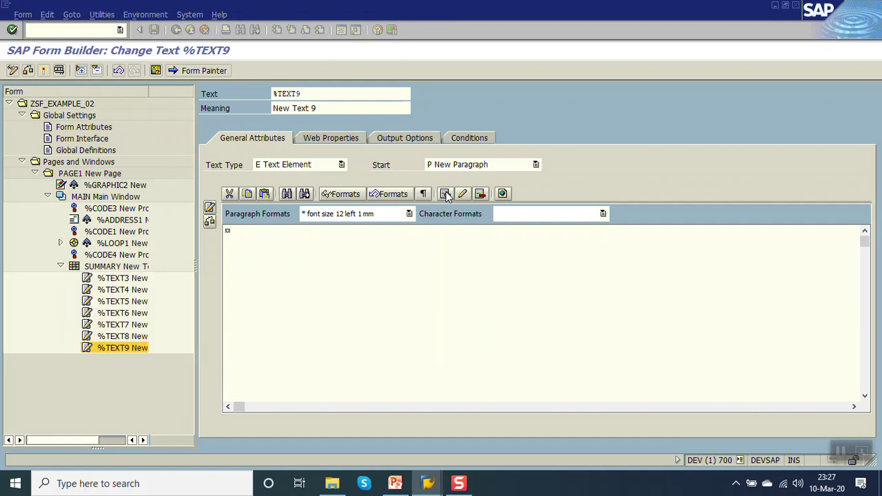
click(155, 30)
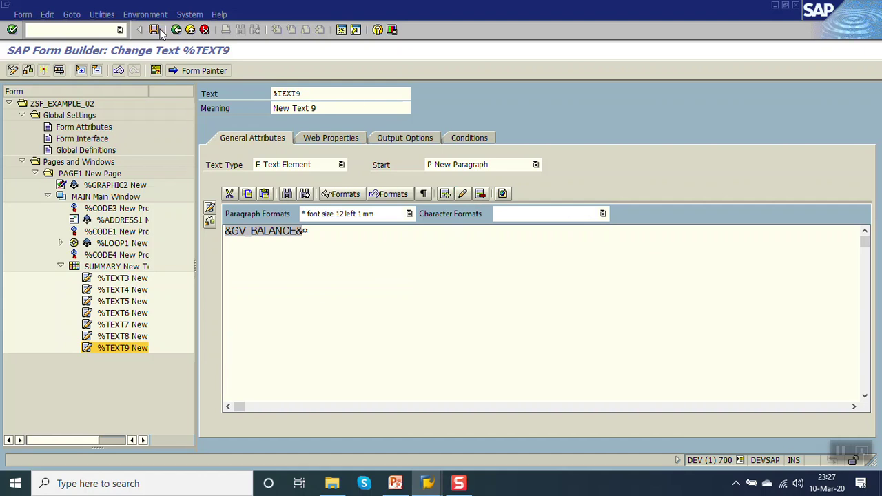
- Set %TEXT9's output structure to line 3, column 3, save and activate the form
click(398, 139)
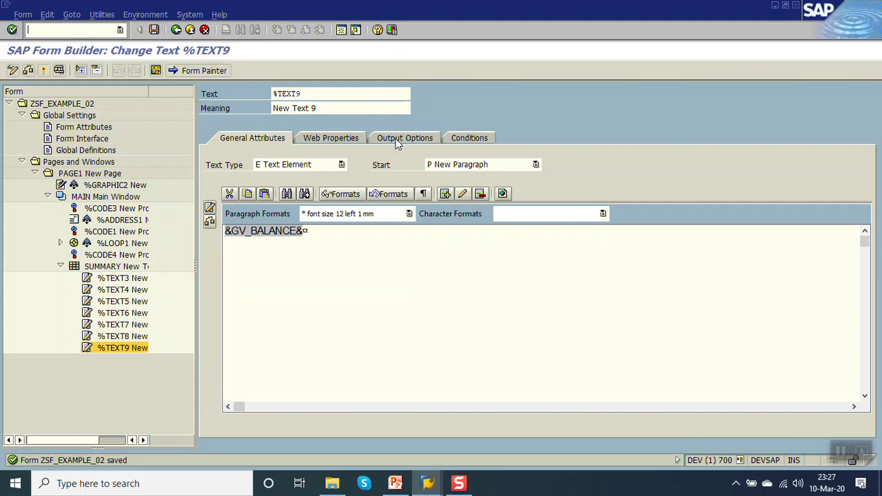
click(298, 381)
text(3)
key(Tab)
text(3)
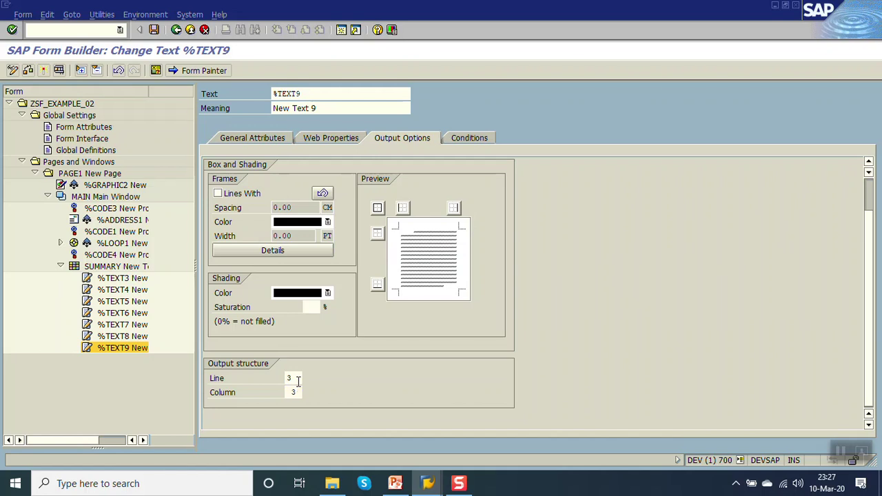
key(ctrl+s)
key(ctrl+F3)
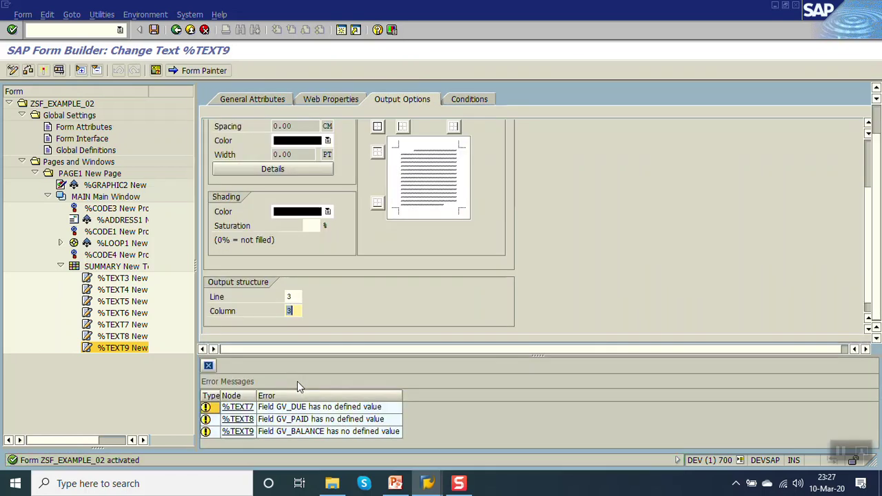
click(305, 352)
- Preview the form showing 1,000,000.00 due, 750,000.00 paid, 250,000.00 balance, then return to PowerPoint
key(F8)
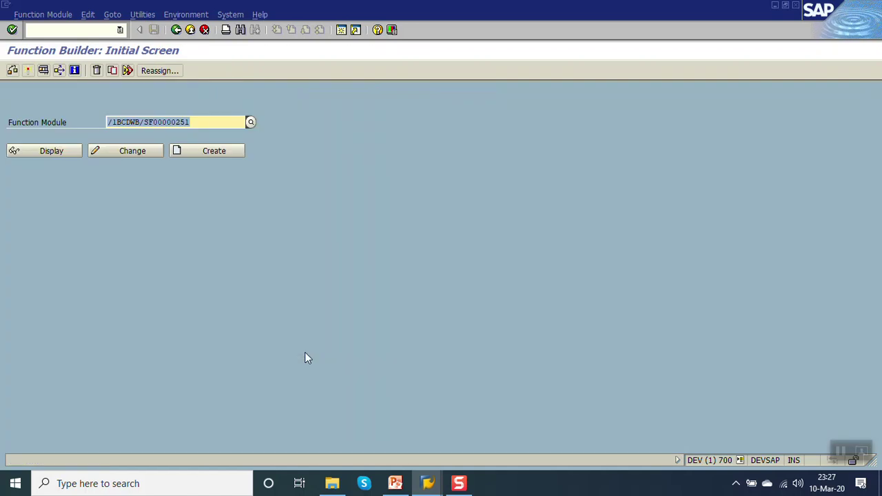
key(F8)
key(F8)
key(F8)
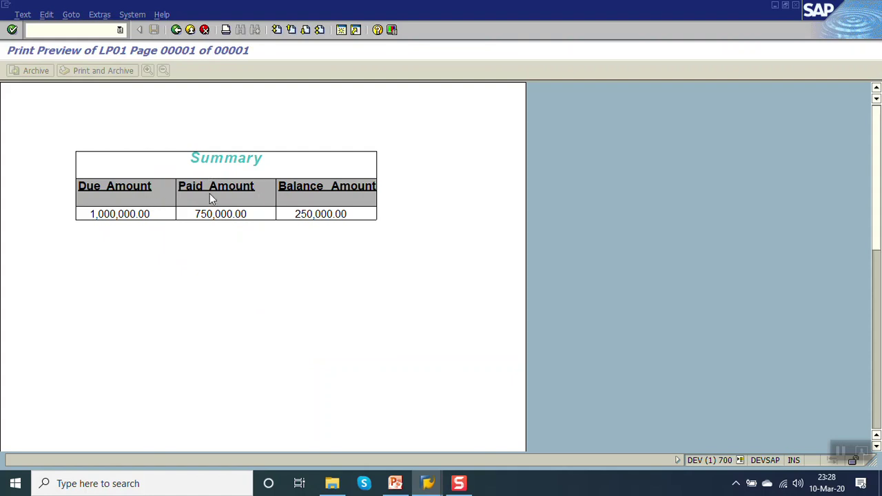
click(181, 31)
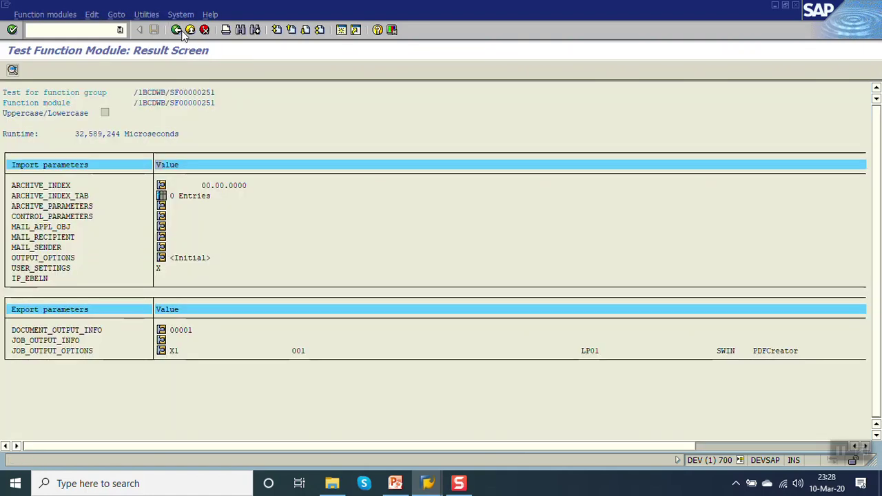
click(181, 31)
click(180, 31)
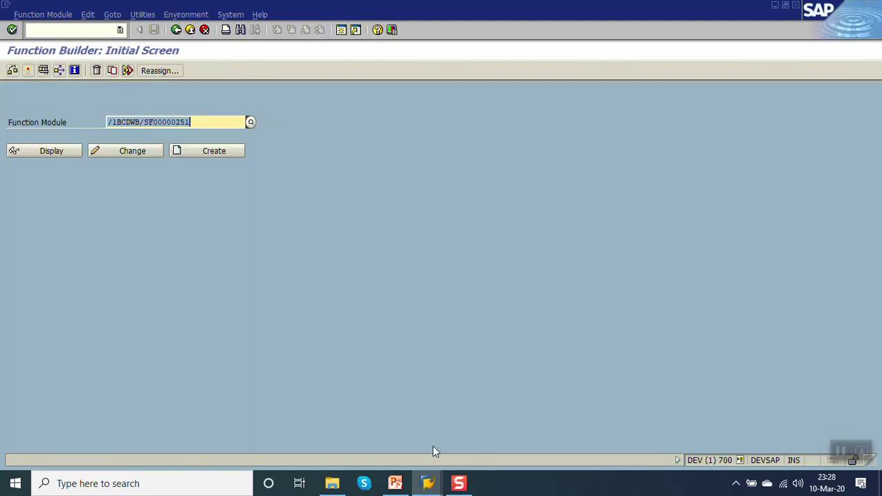
click(394, 484)
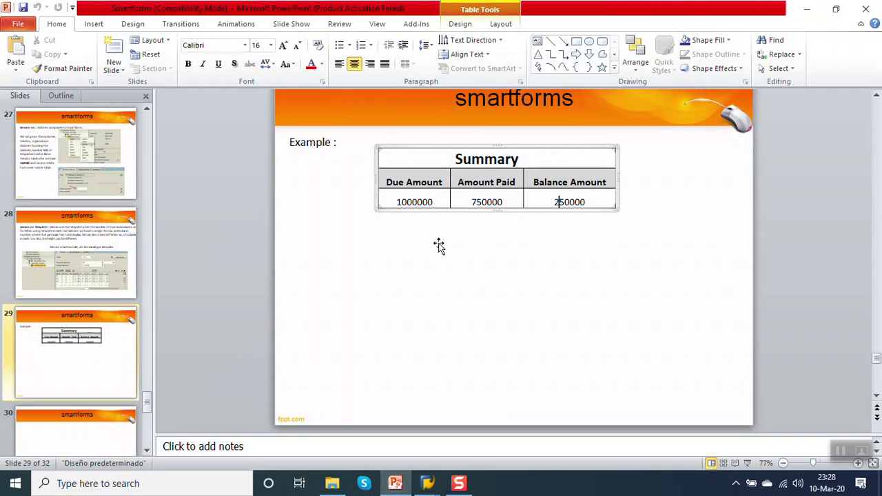